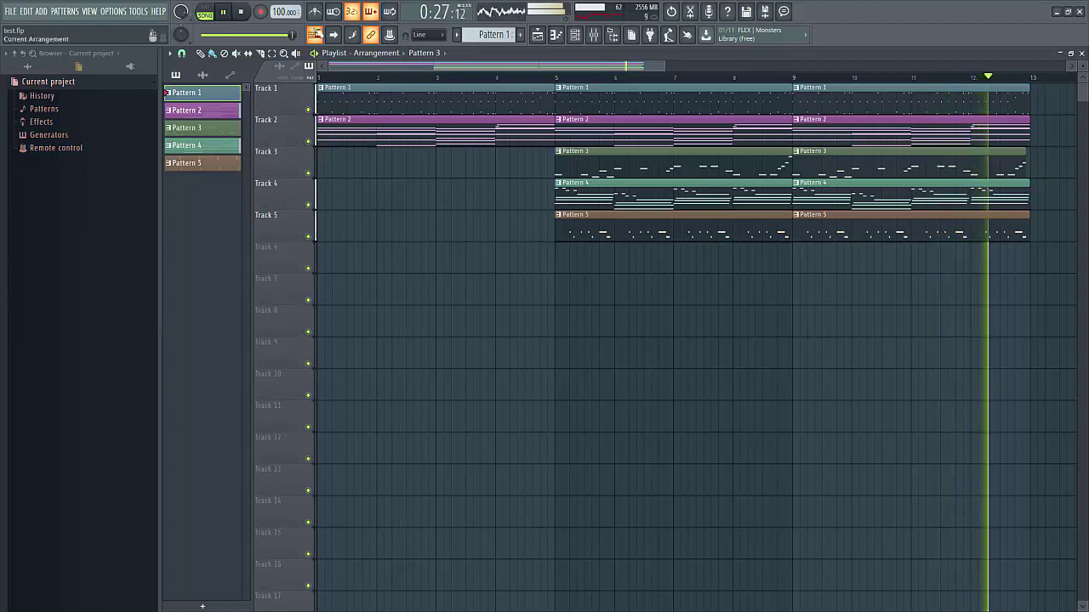
Step: Stop the song and open Pattern 1's Addictive Drums 2 x64 notes in the piano roll, showing all four bars
click(243, 13)
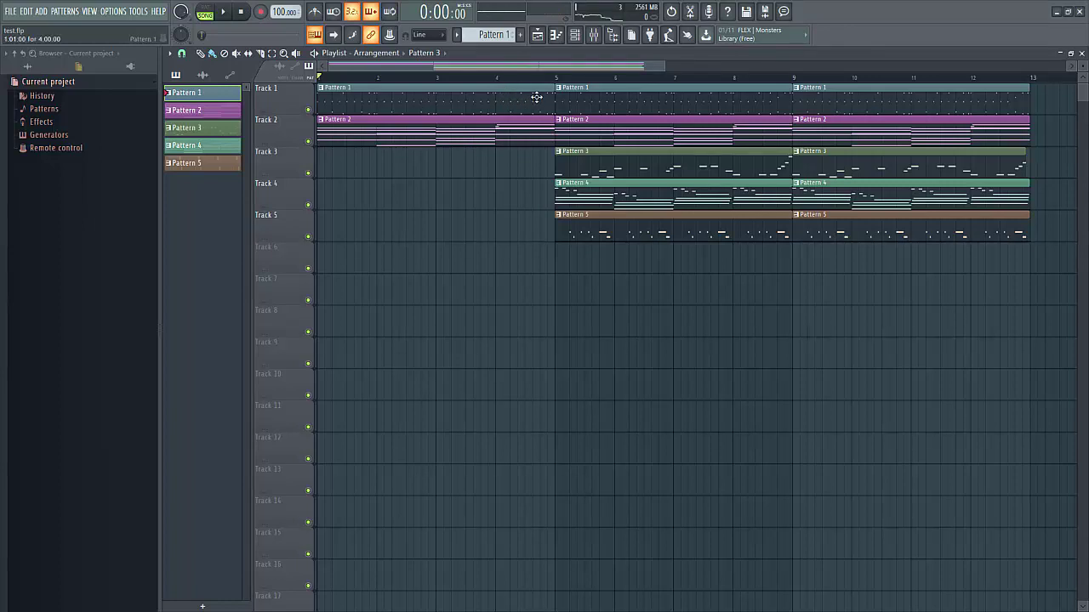
double_click(488, 104)
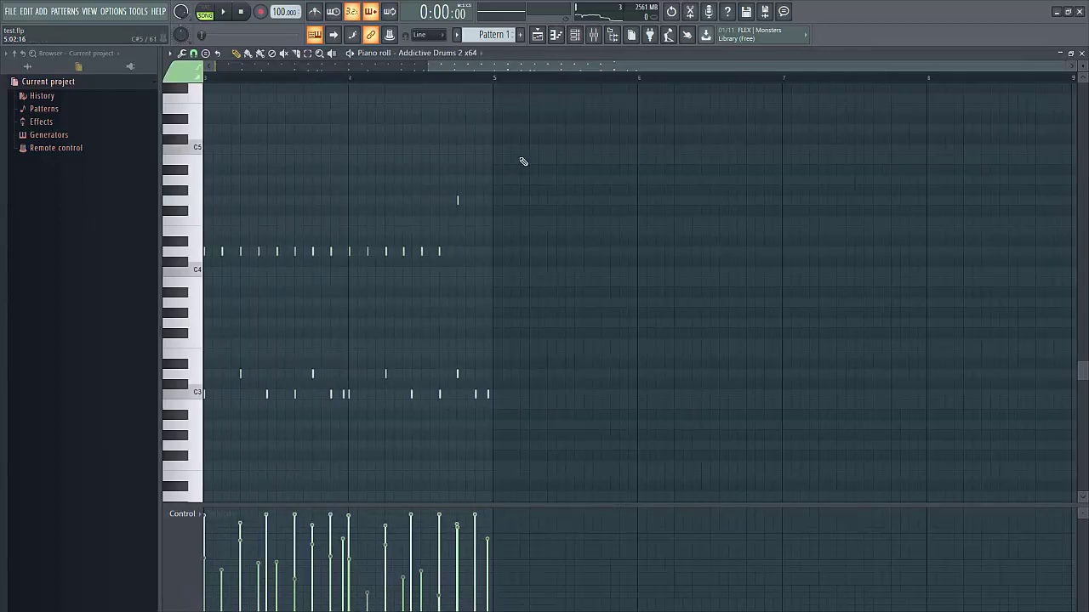
drag(687, 72, 462, 73)
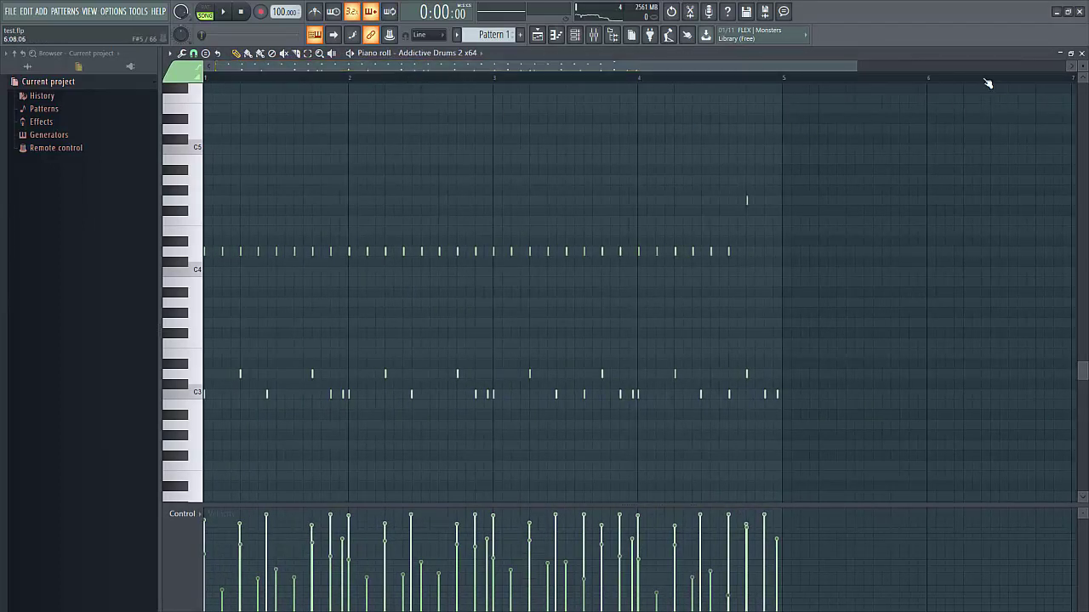
drag(855, 67, 689, 69)
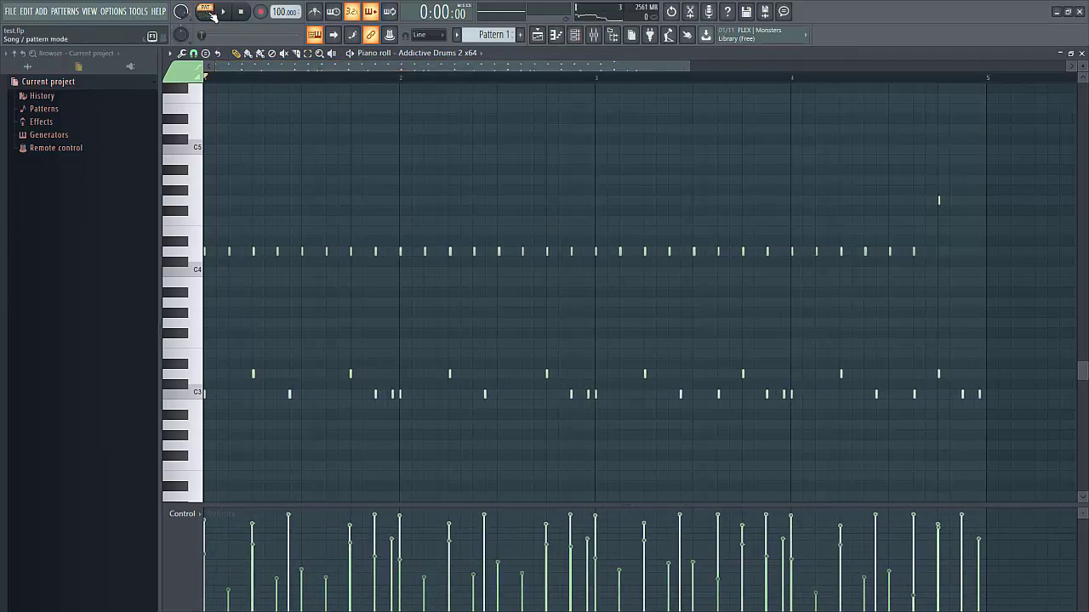
scroll(966, 292, down, 1)
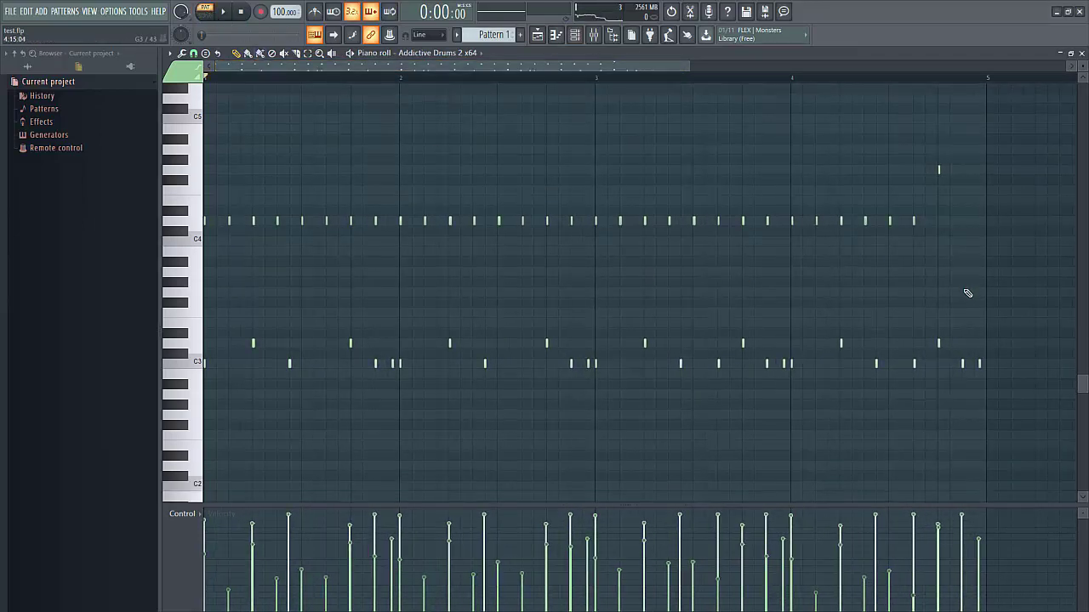
Step: Open the Addictive Drums 2 x64 instrument from the channel rack to view it, and close both windows
click(575, 34)
click(440, 114)
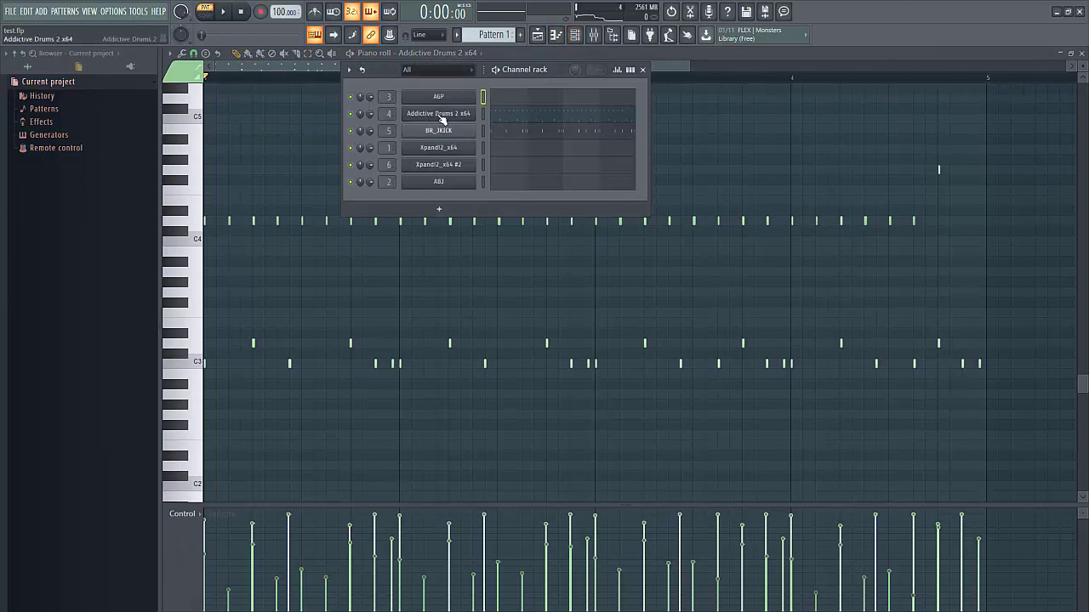
key(Escape)
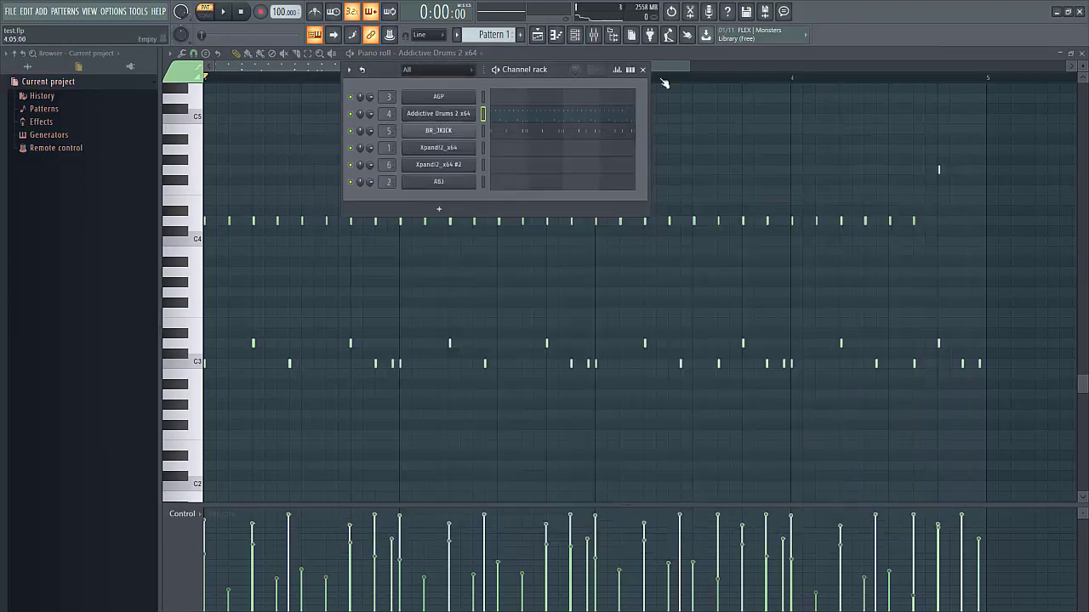
click(642, 69)
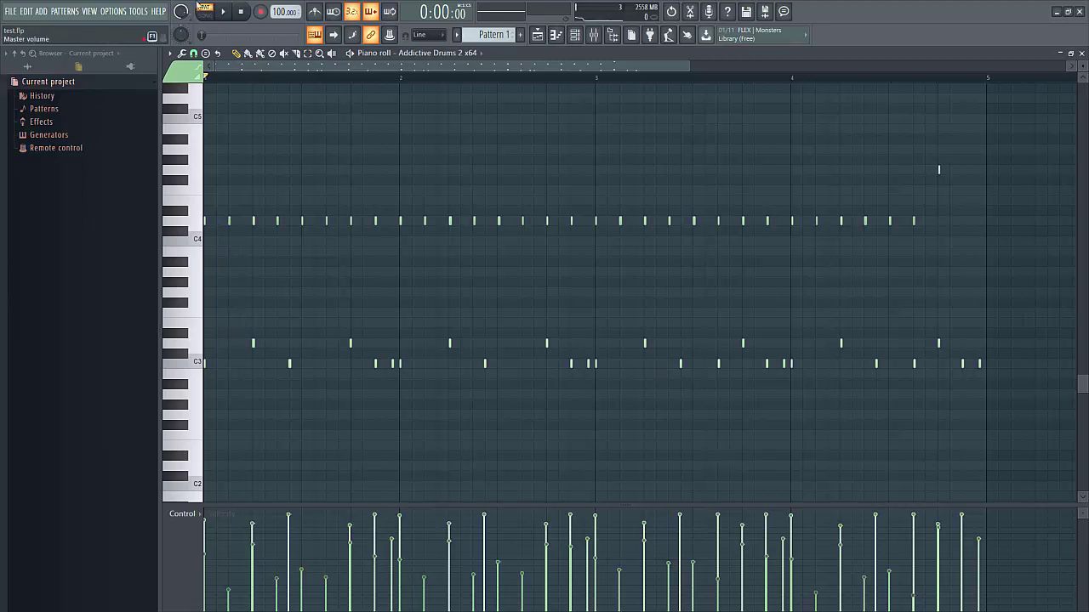
Step: Play Pattern 1's drum beat in pattern mode and review the effects on the Addictive Drums 2 x64 mixer track
click(224, 13)
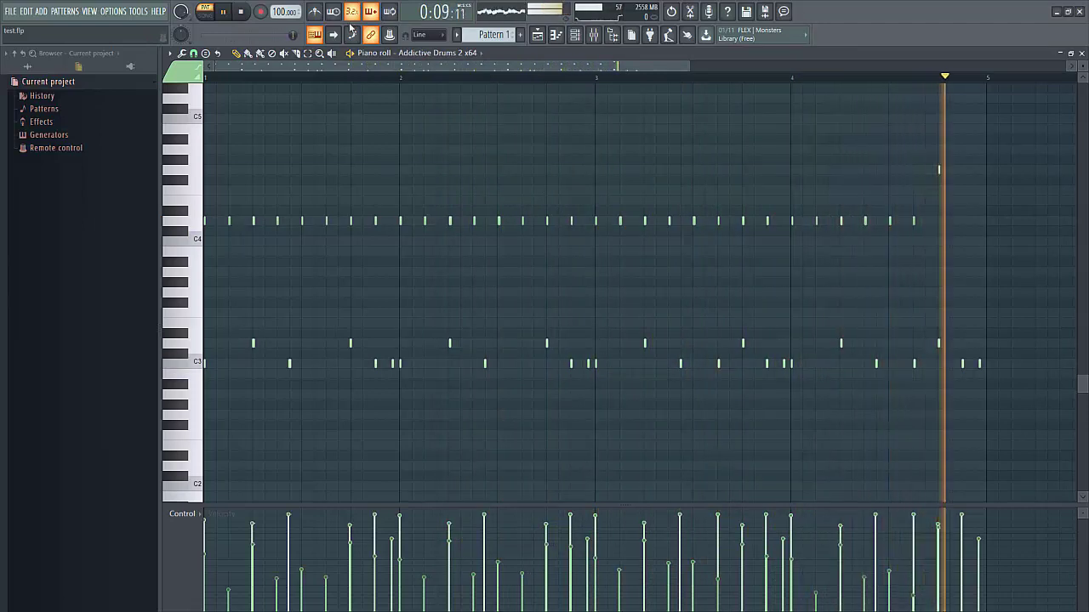
key(space)
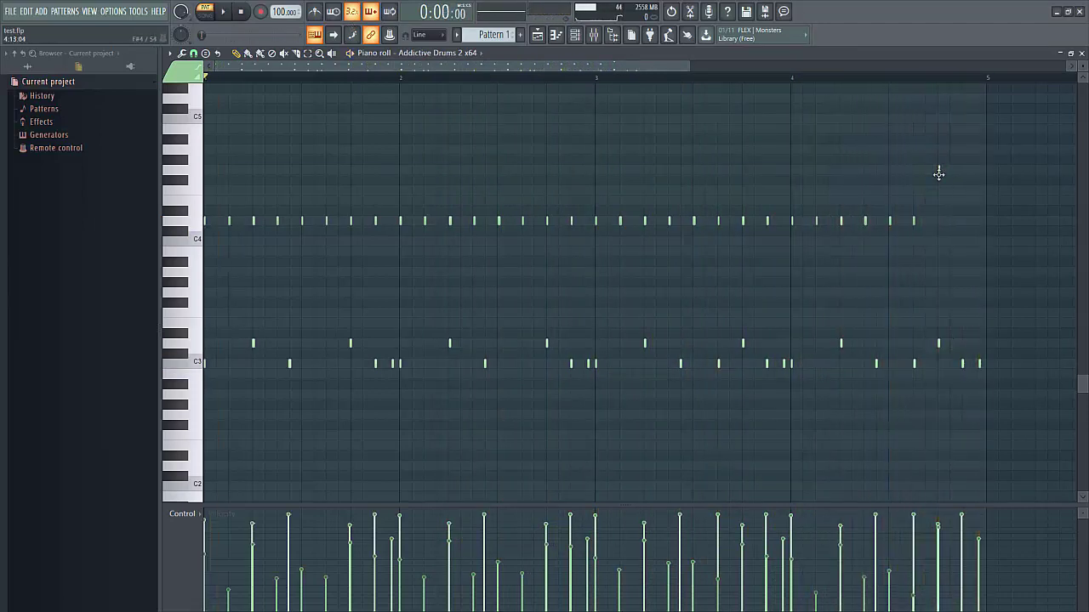
click(194, 176)
click(594, 34)
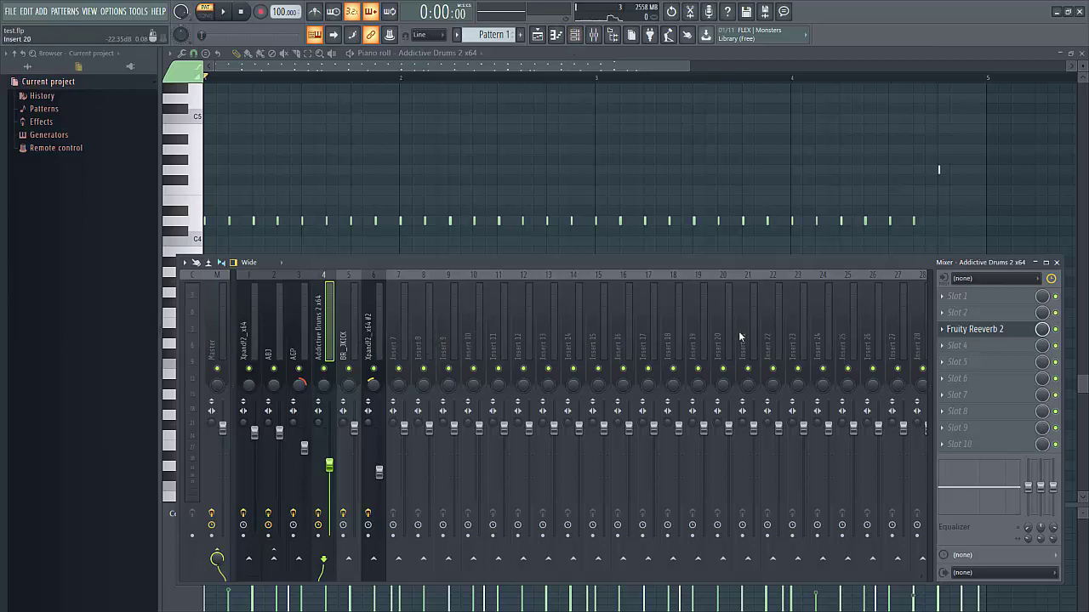
click(575, 34)
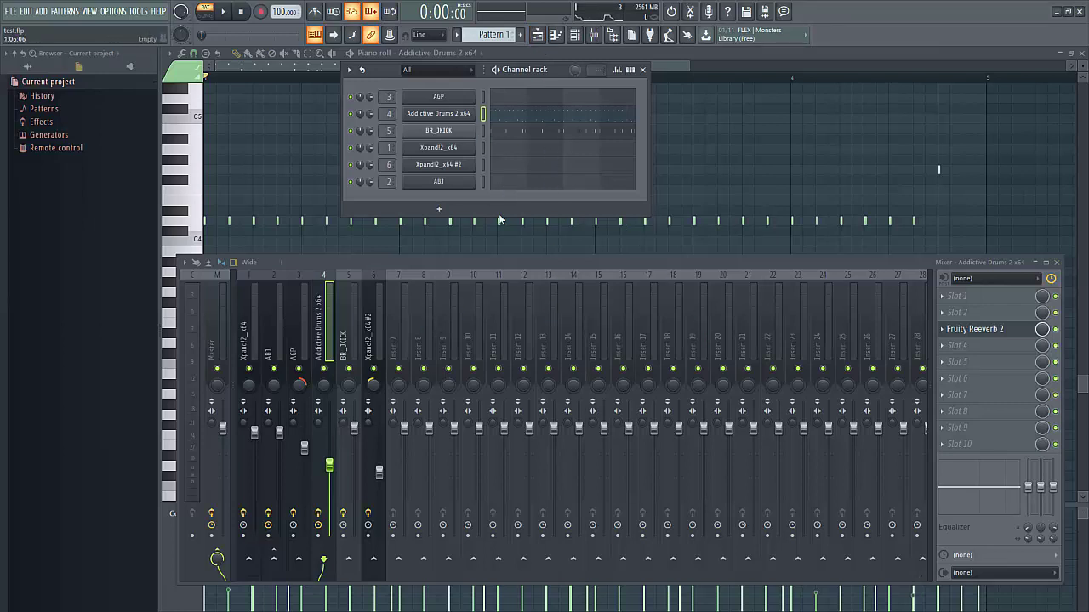
Step: Open the Pattern 2 clip on Track 2 of the playlist in the piano roll and play its chord progression
key(F5)
right_click(310, 143)
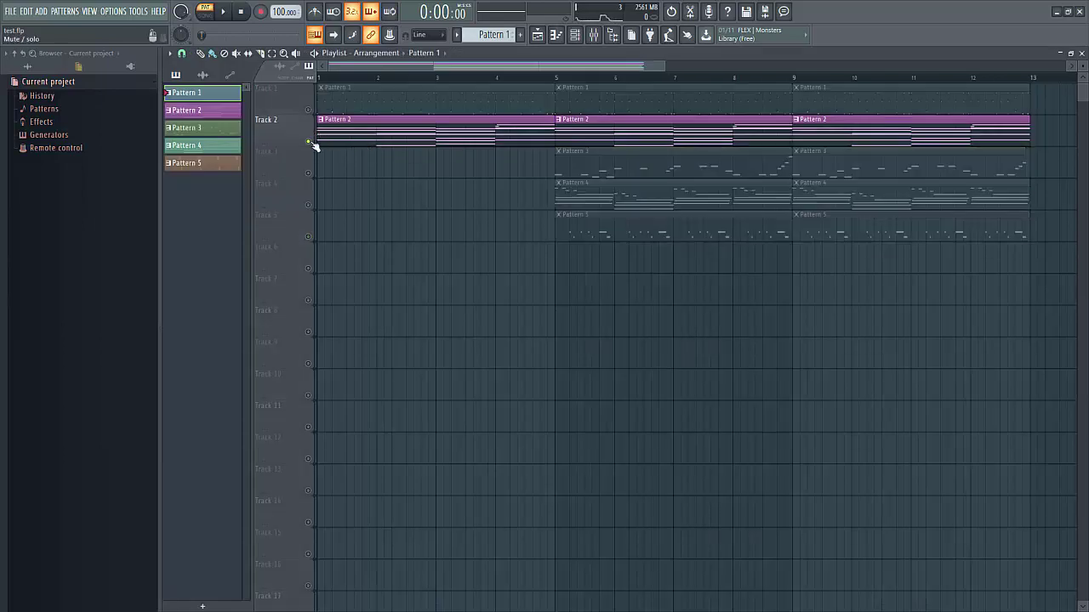
right_click(309, 143)
double_click(323, 136)
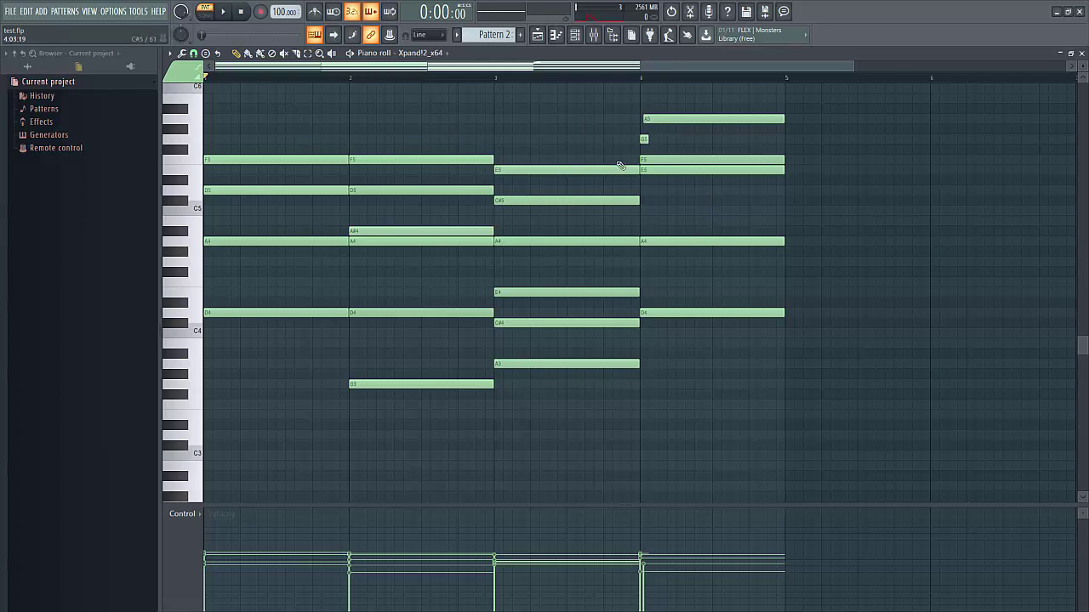
click(225, 13)
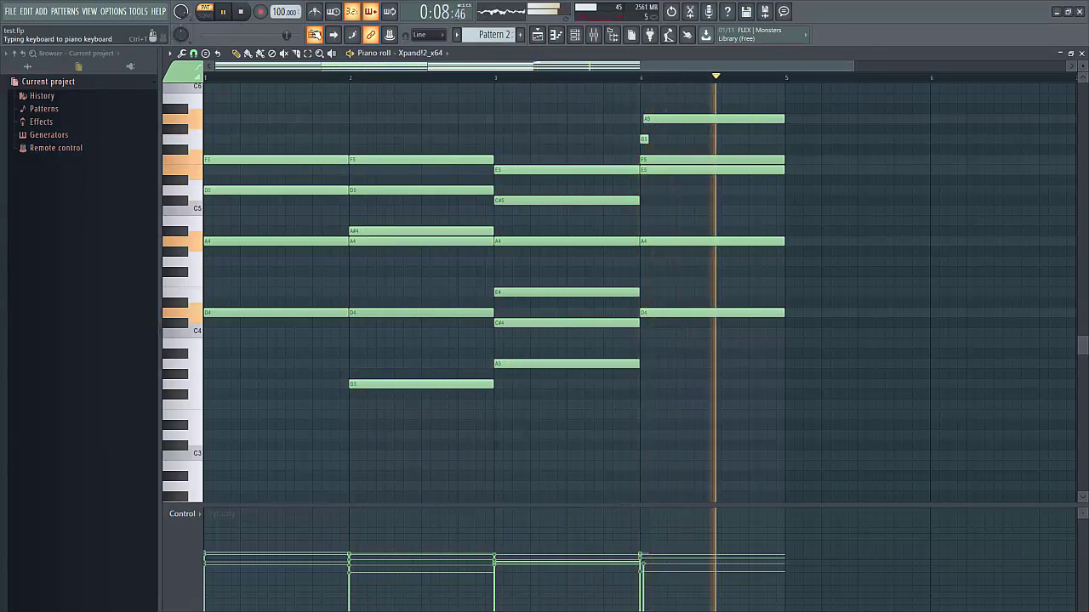
key(space)
Step: Examine the effect chain on the Xpand!2_x64 mixer track and return to the Pattern 2 piano roll
click(593, 34)
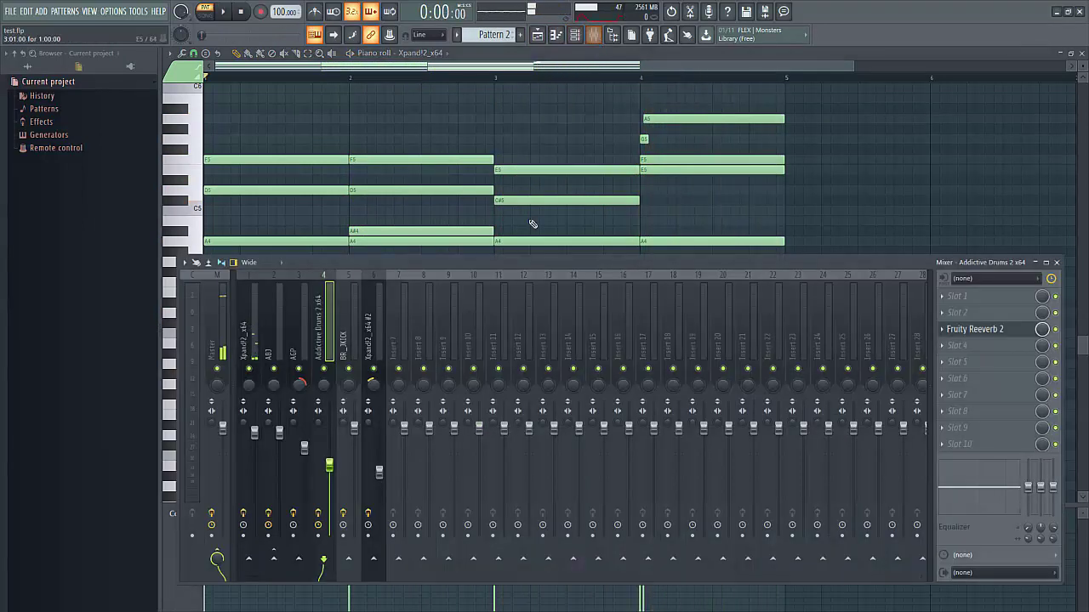
click(256, 326)
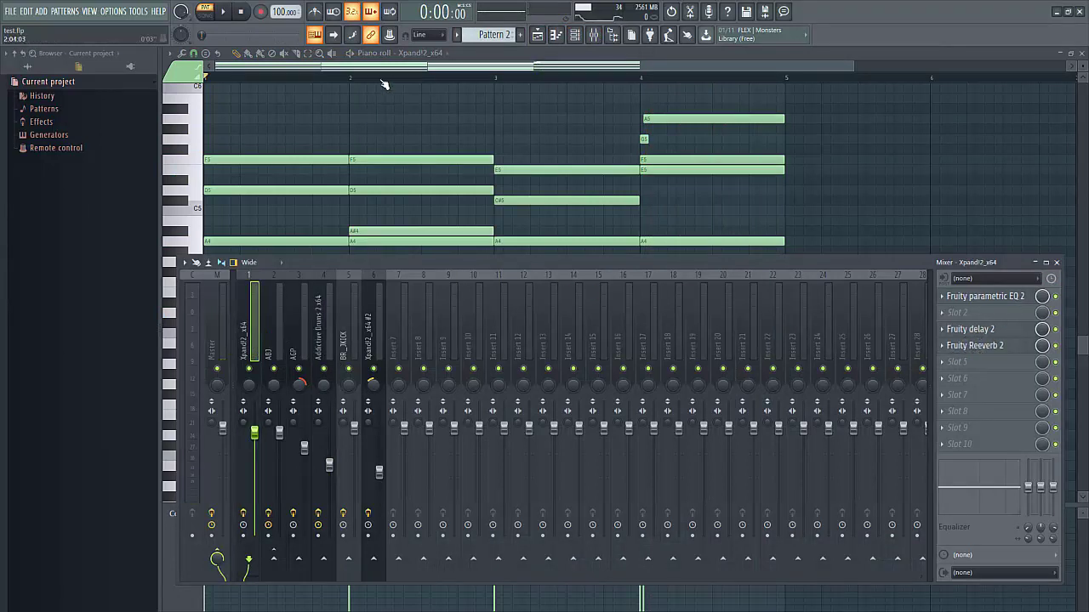
click(393, 72)
Step: Replay Pattern 2's chord progression from the beginning, and play its first chord again on its own
key(space)
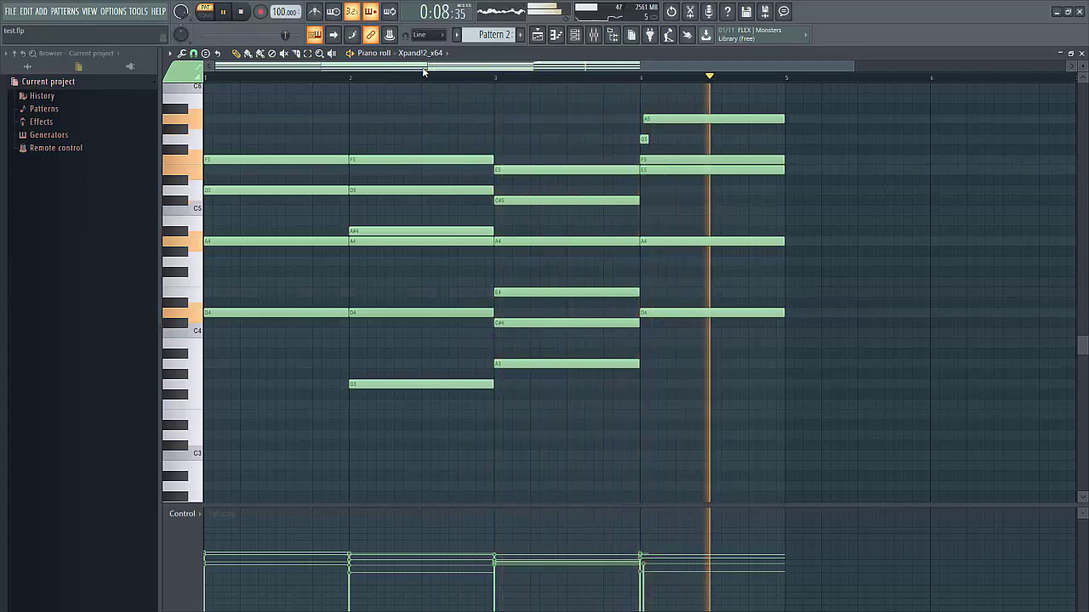
key(space)
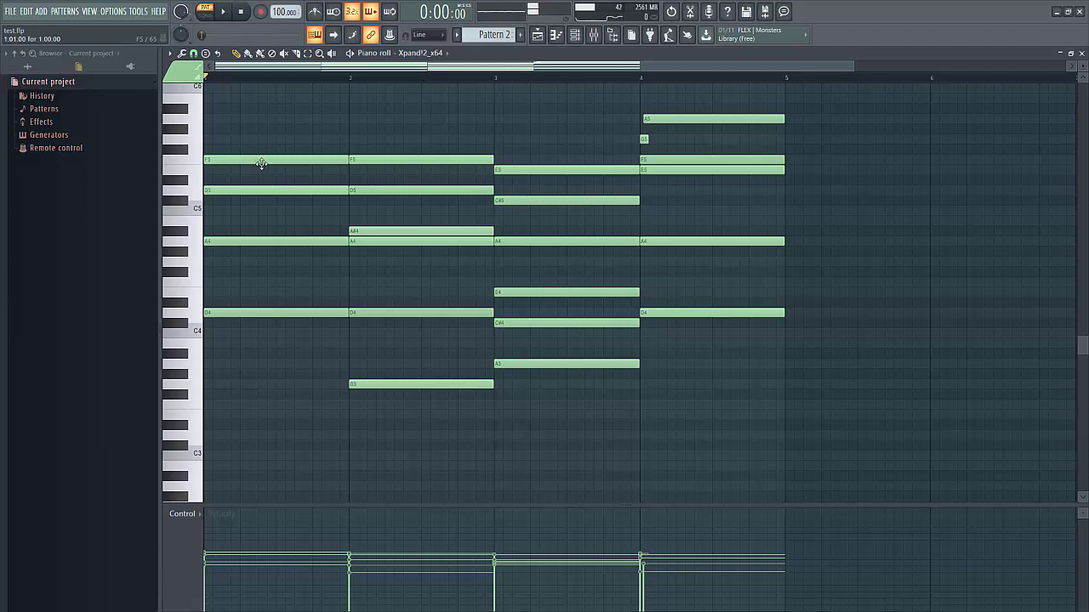
key(space)
key(space)
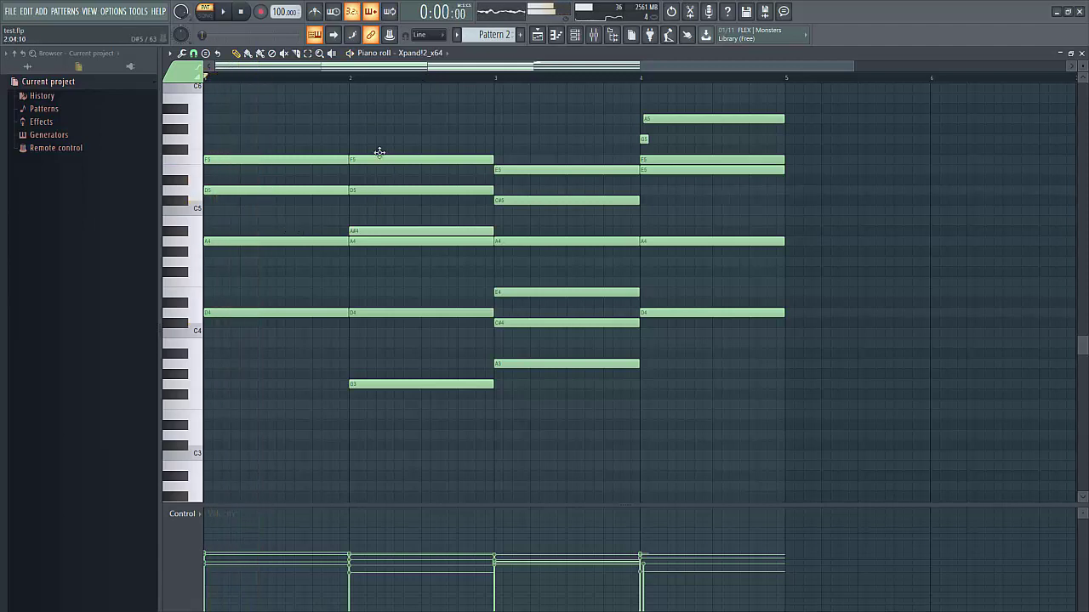
Step: Audition the remaining Pattern 2 chords one at a time, starting playback around bars 2, 3 and 4
click(353, 78)
key(space)
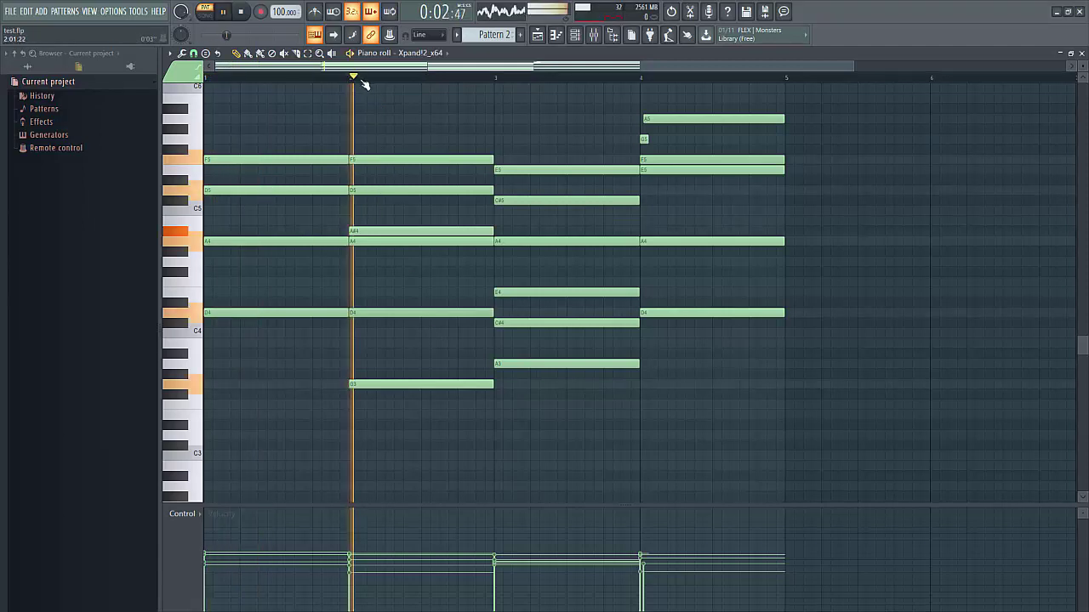
key(space)
click(498, 79)
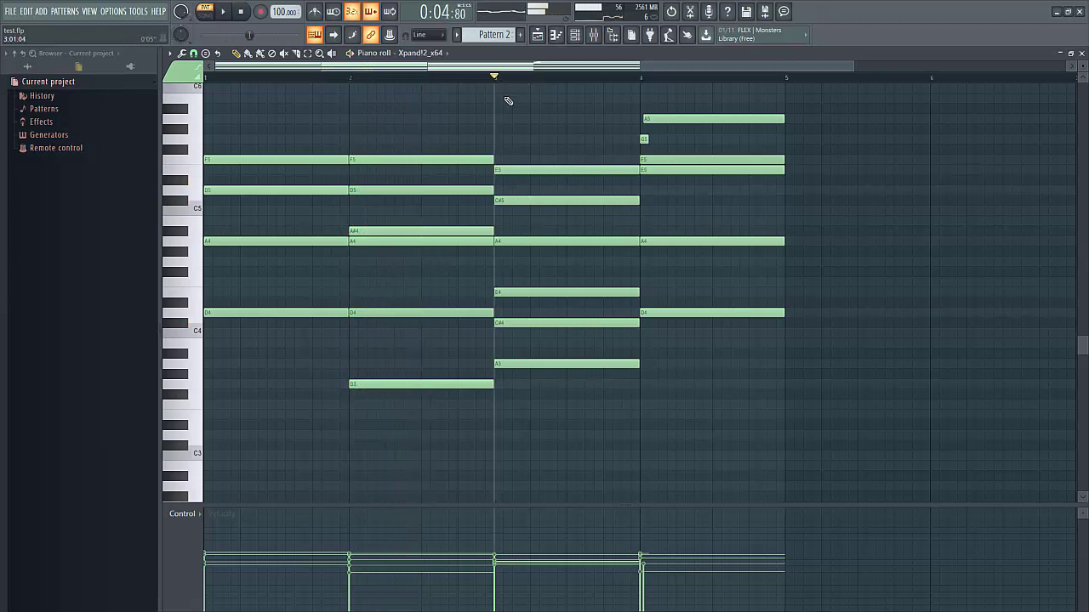
key(space)
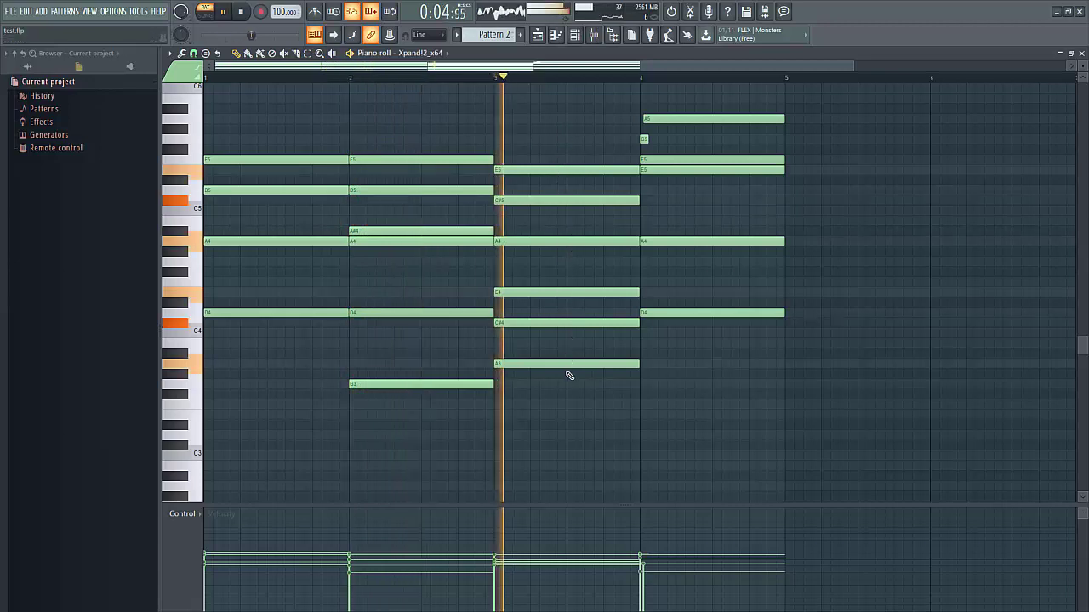
key(space)
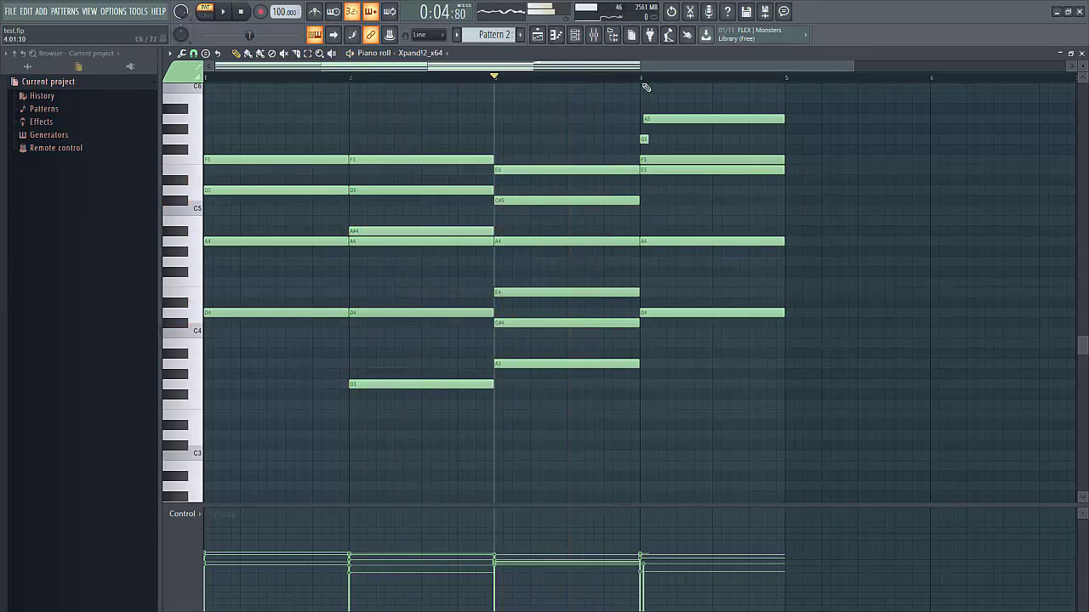
click(633, 77)
key(space)
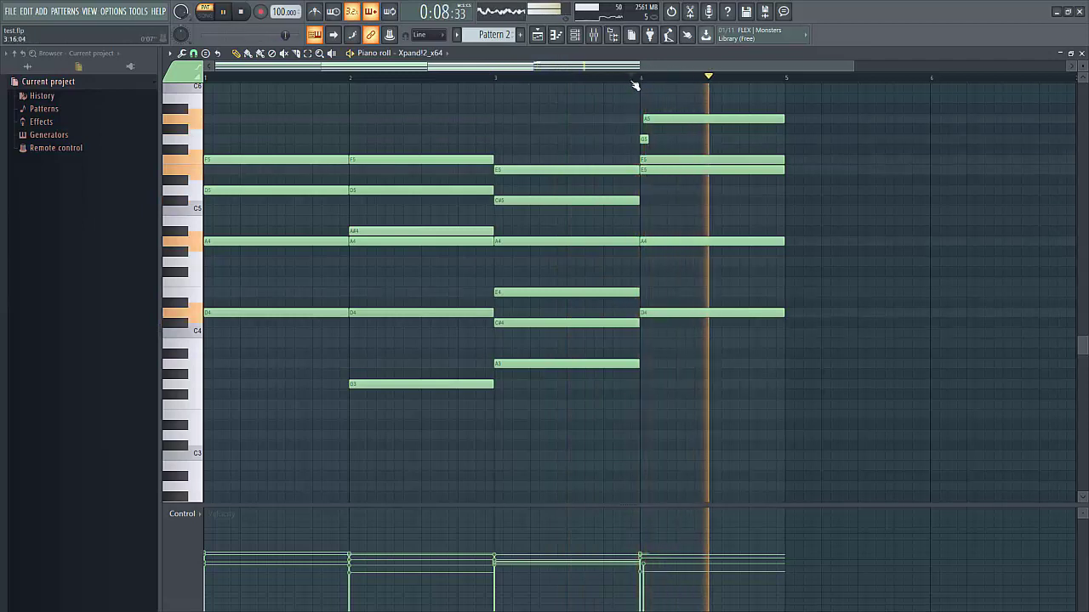
key(space)
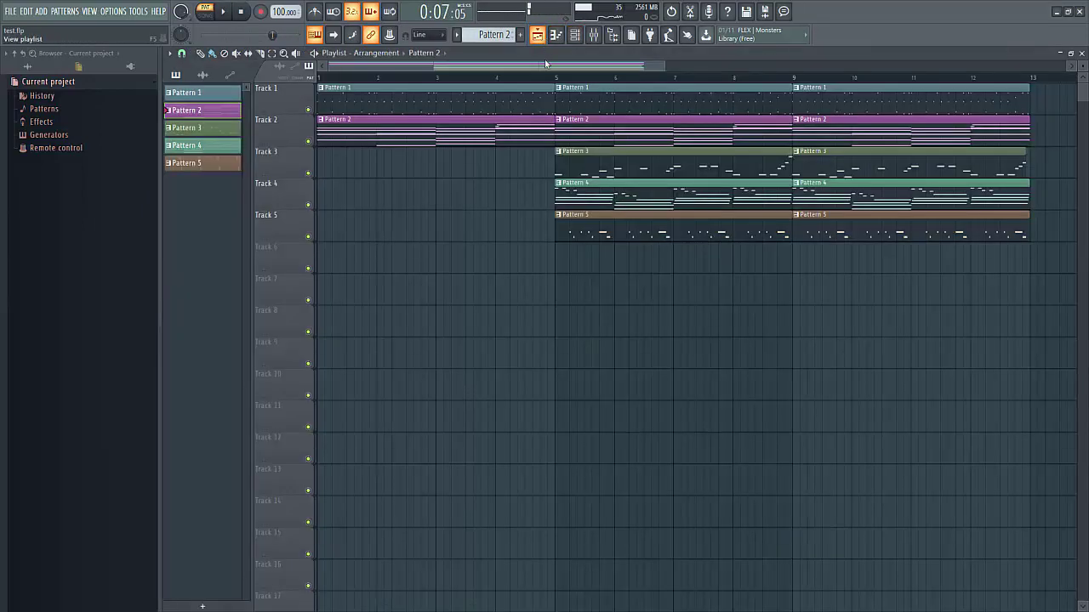
Step: Play only bars 1 to 4 of the playlist in song mode using a time selection, and clear the selection
click(536, 34)
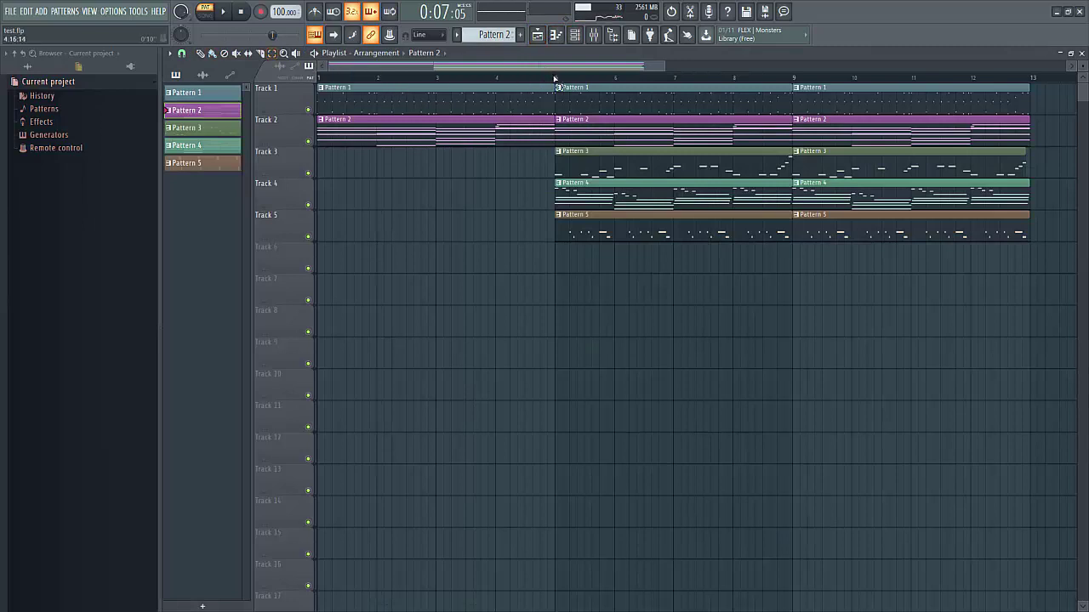
drag(555, 77, 276, 80)
click(223, 12)
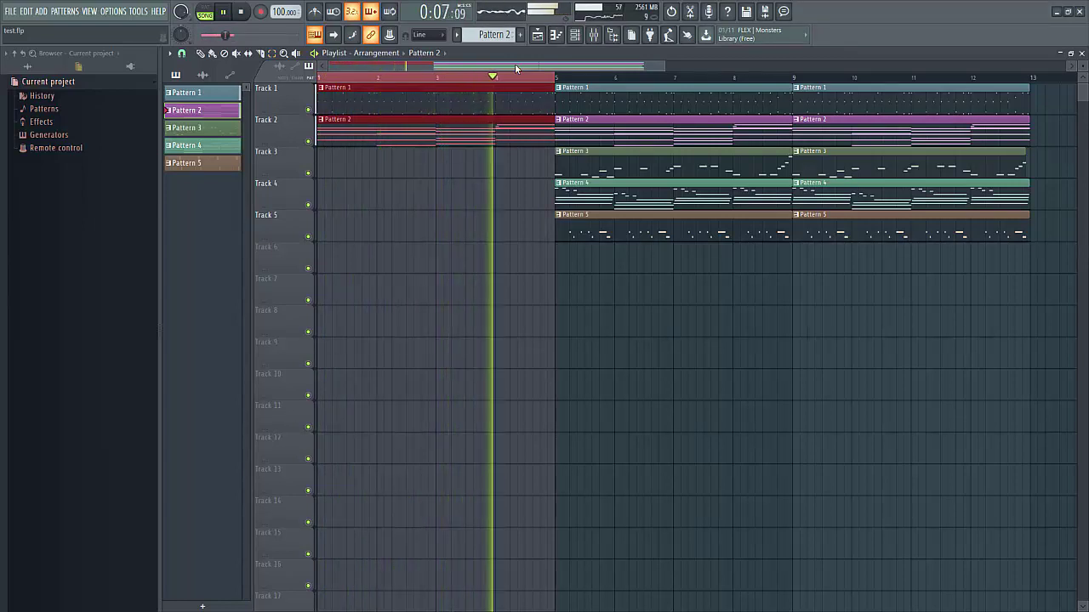
click(244, 15)
ctrl+click(394, 79)
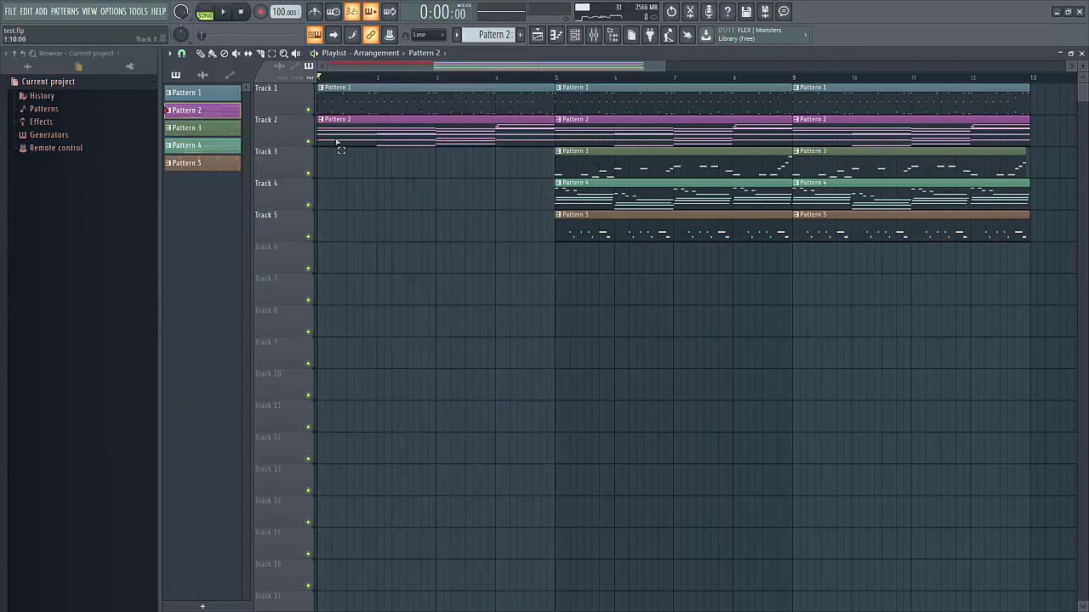
Step: Open the Xpand!2_x64 instrument from the channel rack to examine its sound settings, and close it
click(208, 54)
click(575, 34)
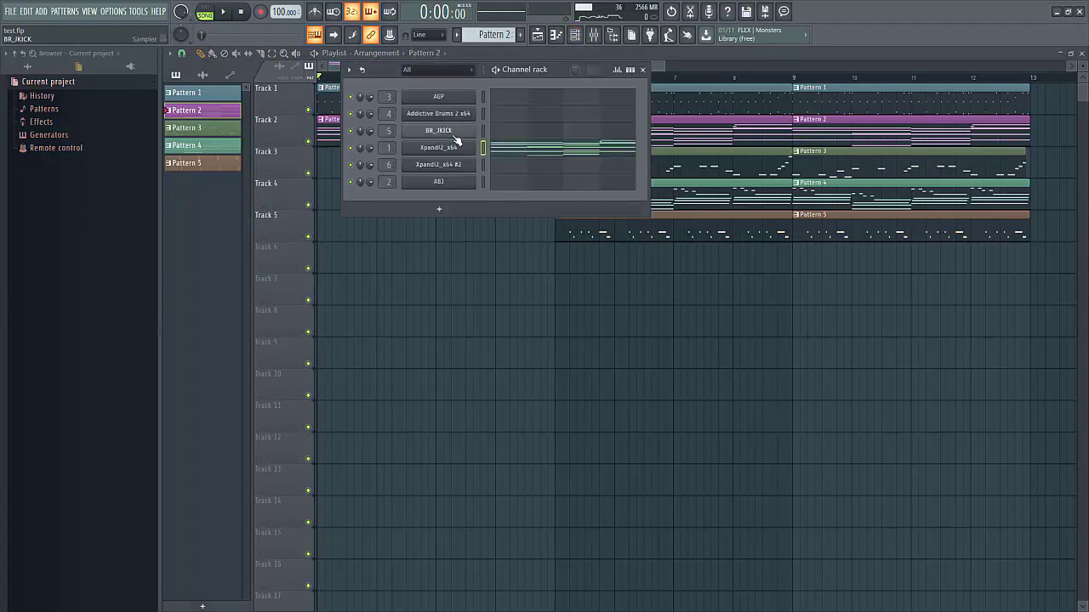
click(454, 148)
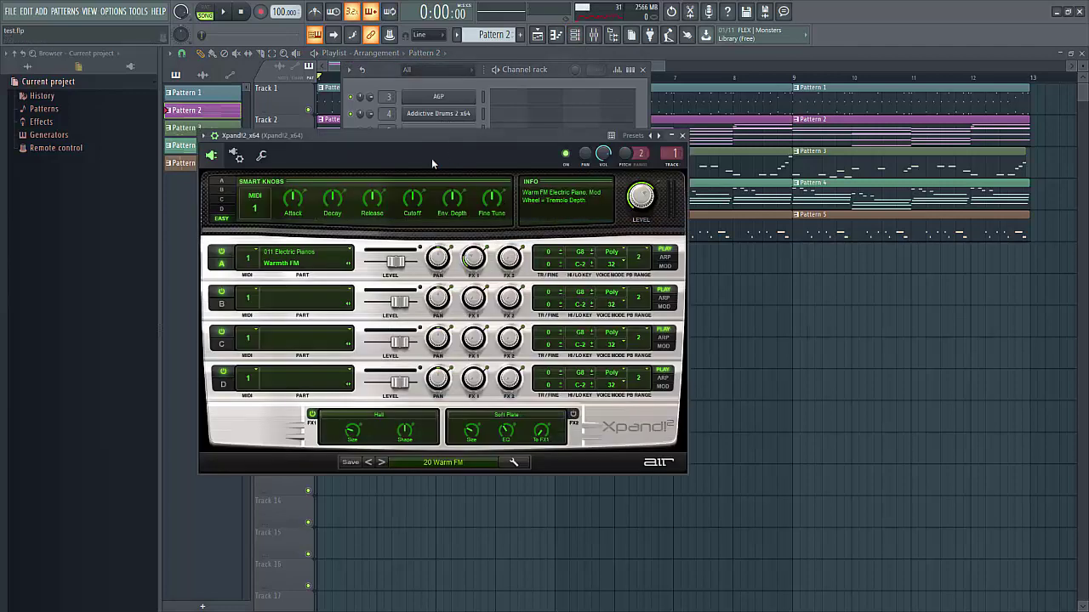
click(683, 136)
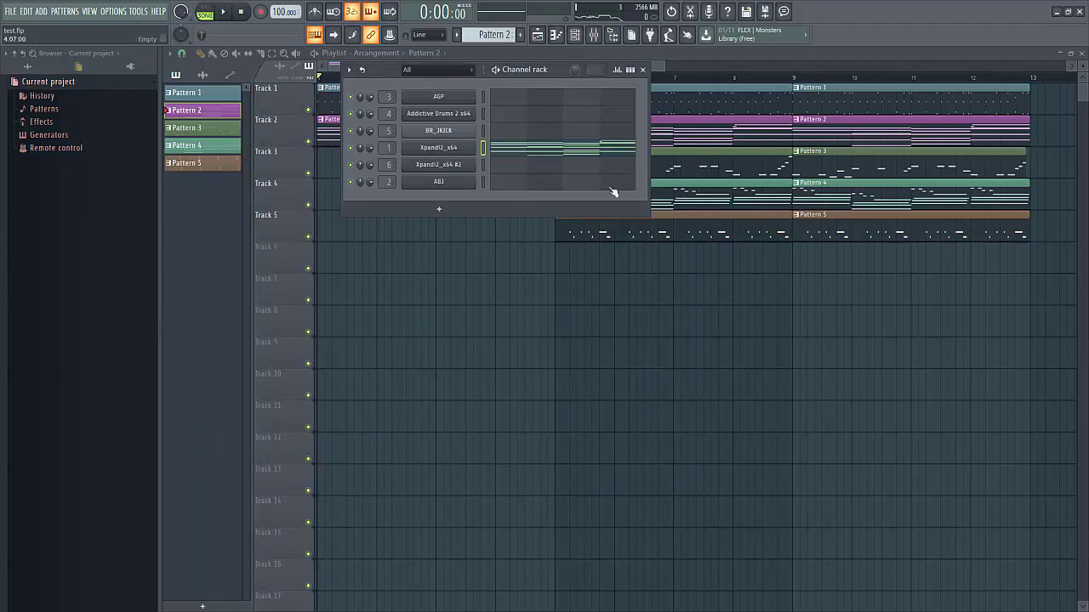
Step: Open Pattern 3's ABJ notes in the piano roll and play the start of the line in pattern mode
click(451, 183)
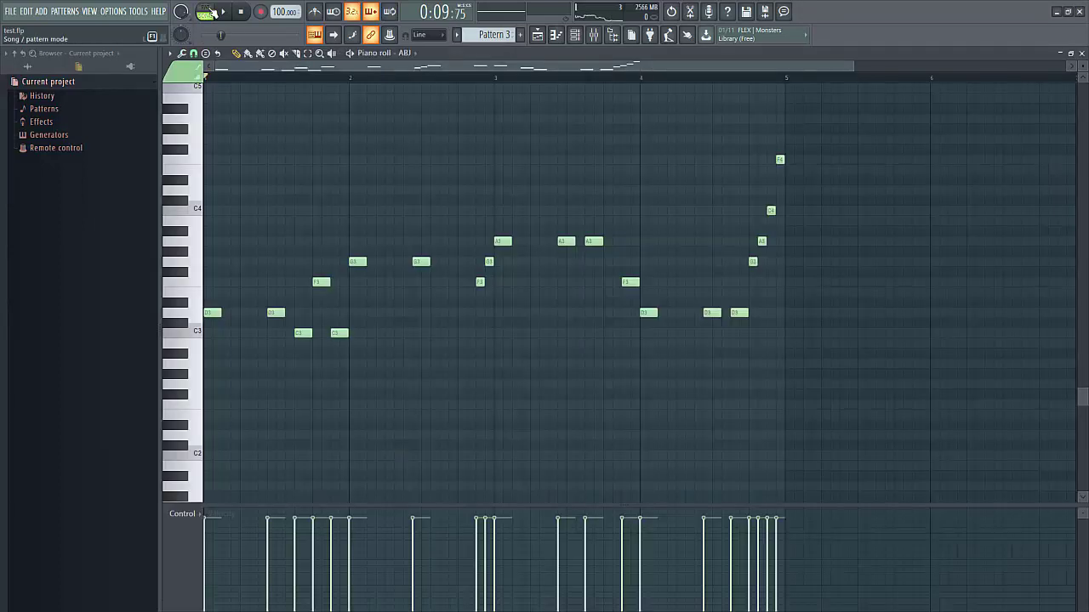
key(space)
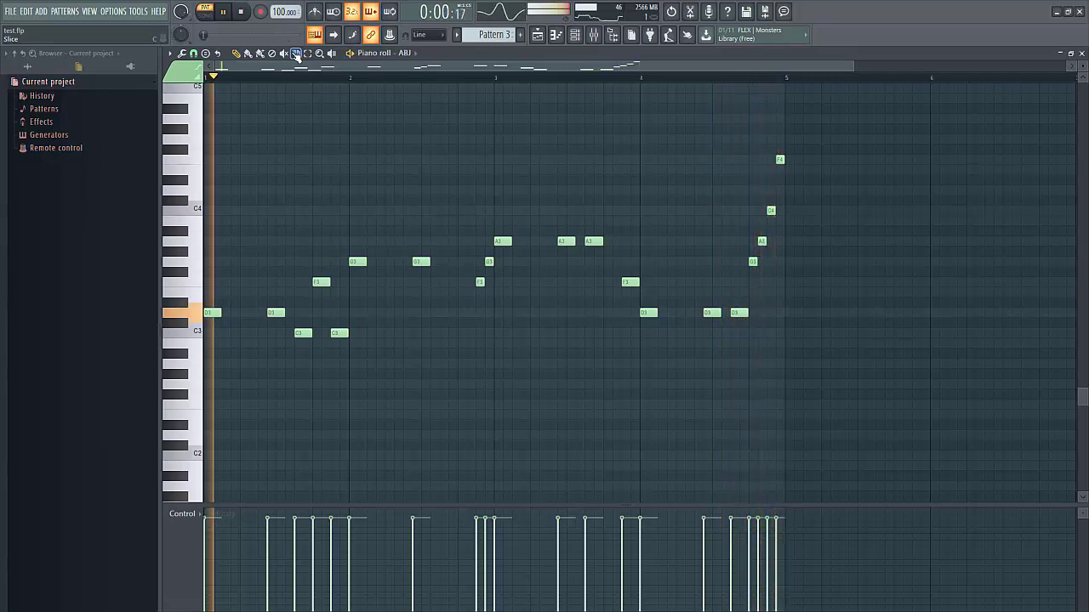
key(space)
scroll(340, 265, down, 1)
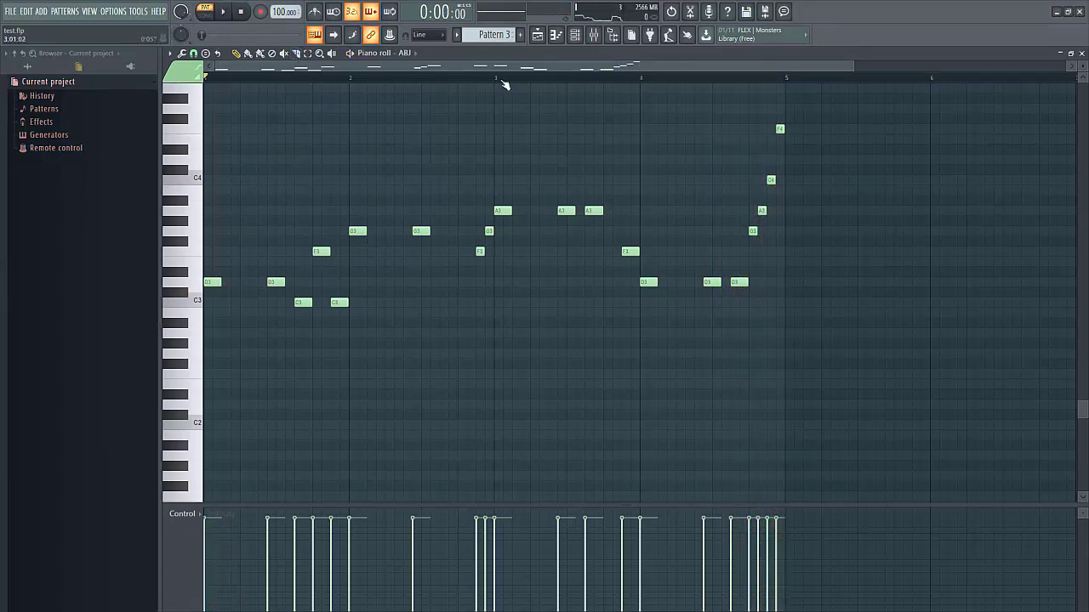
Step: Solo Tracks 2 and 3 in the playlist and play Patterns 2 and 3 together from bar 5
click(539, 39)
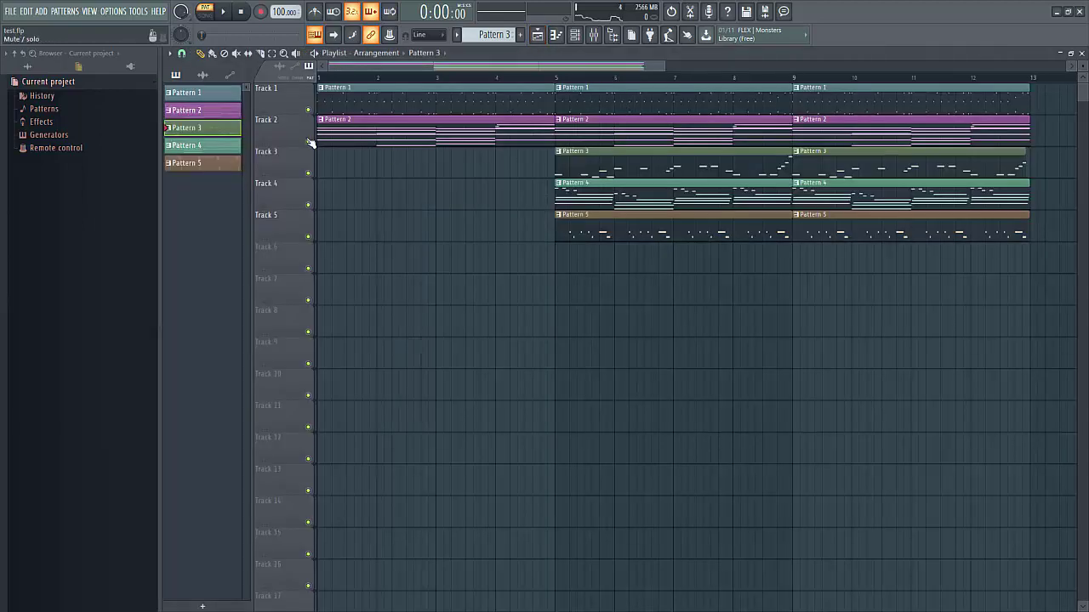
ctrl+click(308, 141)
click(308, 173)
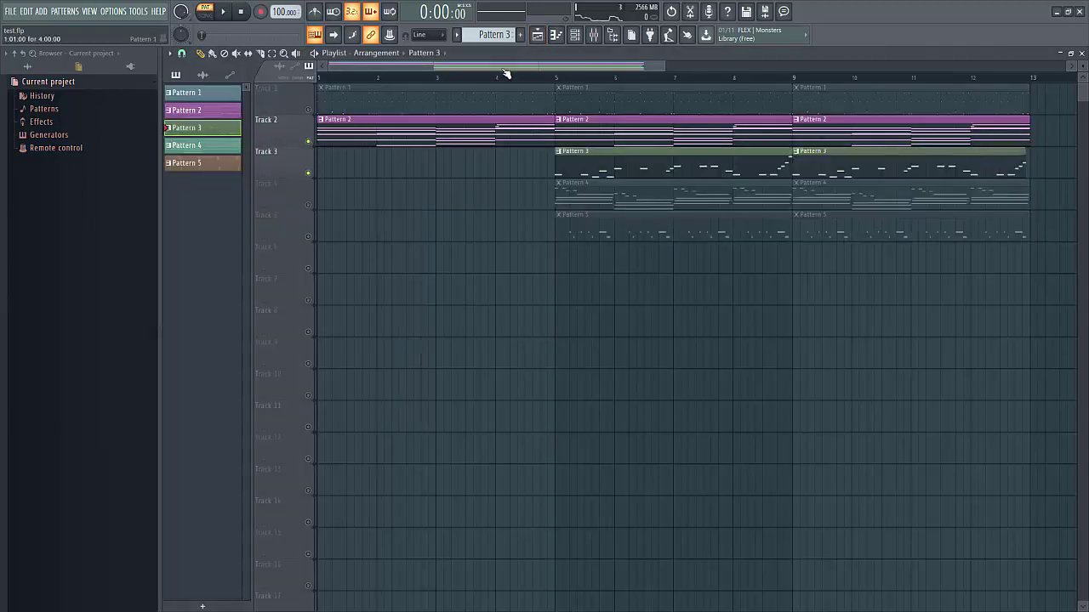
click(560, 81)
key(space)
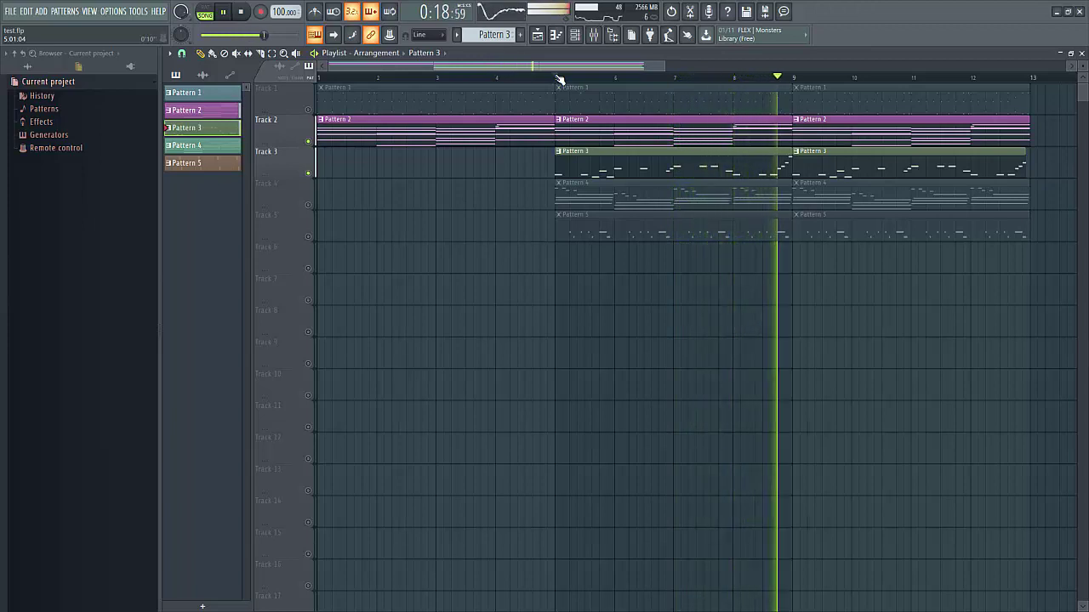
key(space)
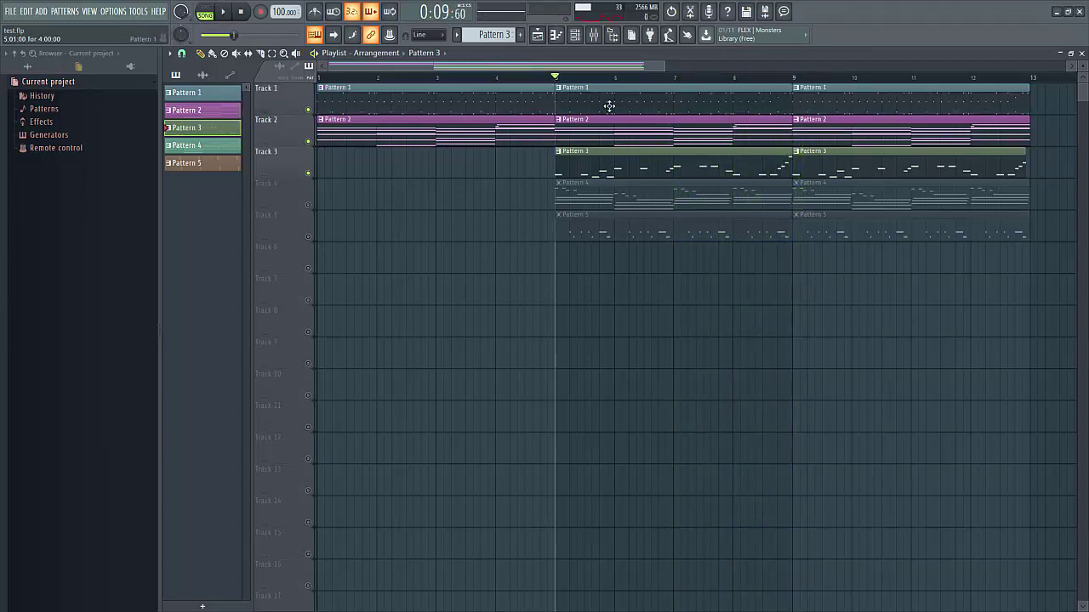
Step: Solo Tracks 1 and 3 and play Patterns 1 and 3 together from bar 5
right_click(309, 112)
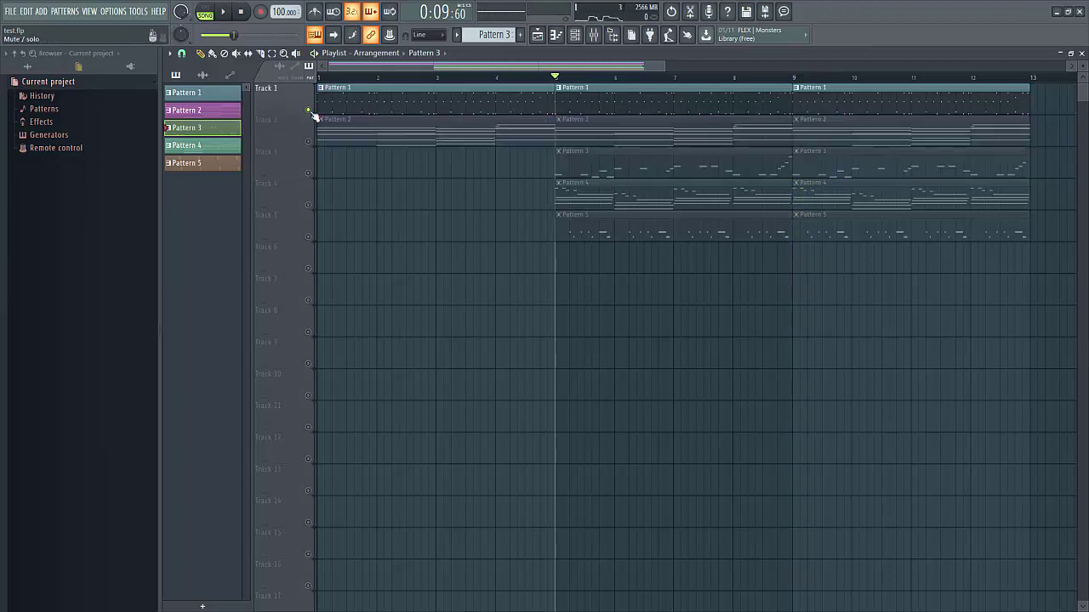
click(310, 175)
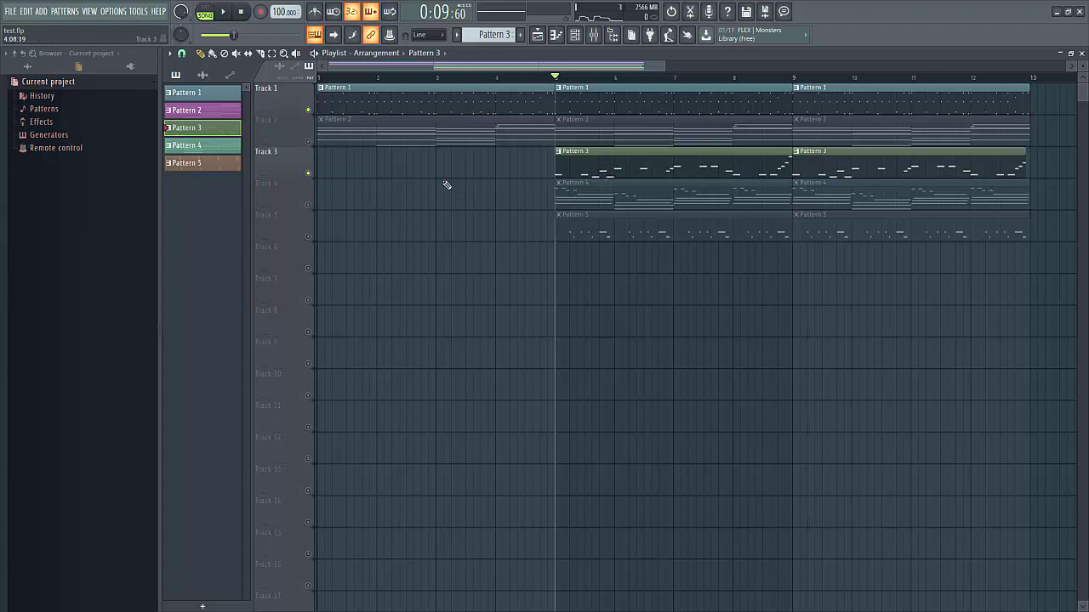
key(space)
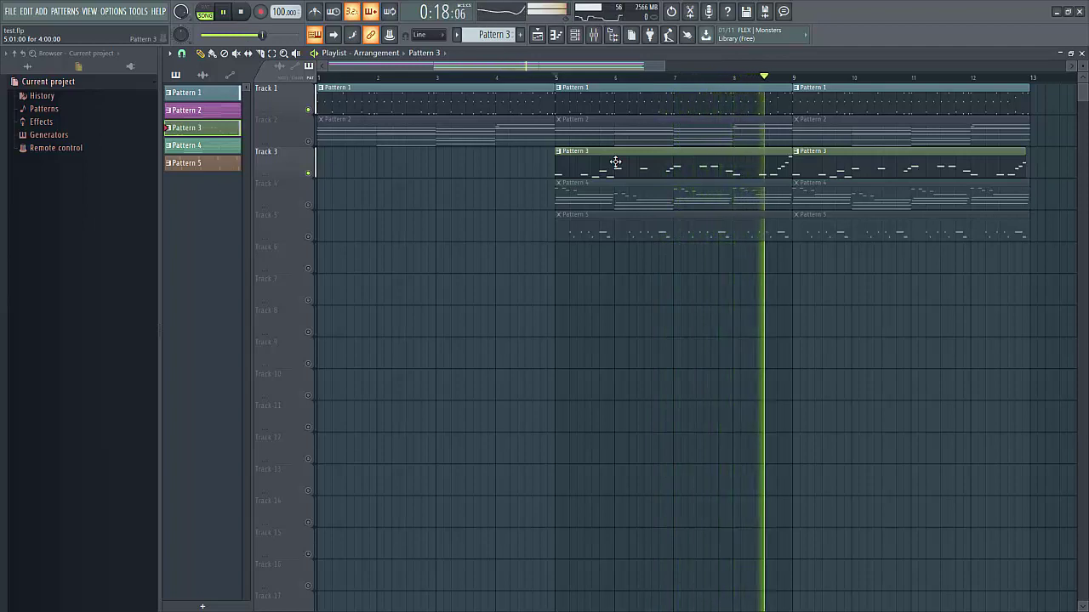
key(space)
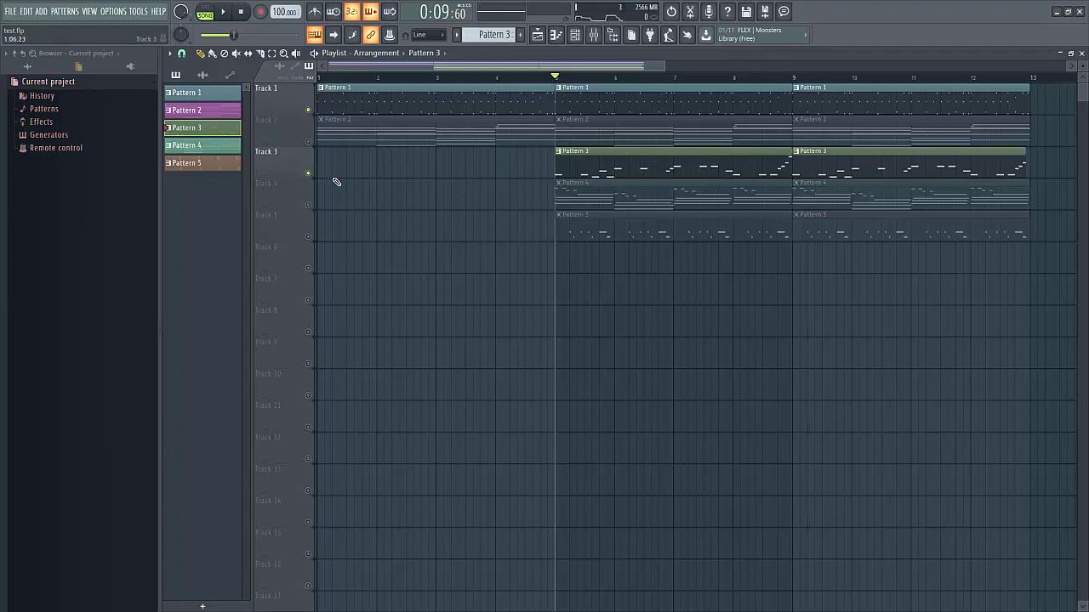
Step: Solo Track 4 and open its AGP guitar instrument from the channel rack to examine its sound settings, and close it
right_click(308, 204)
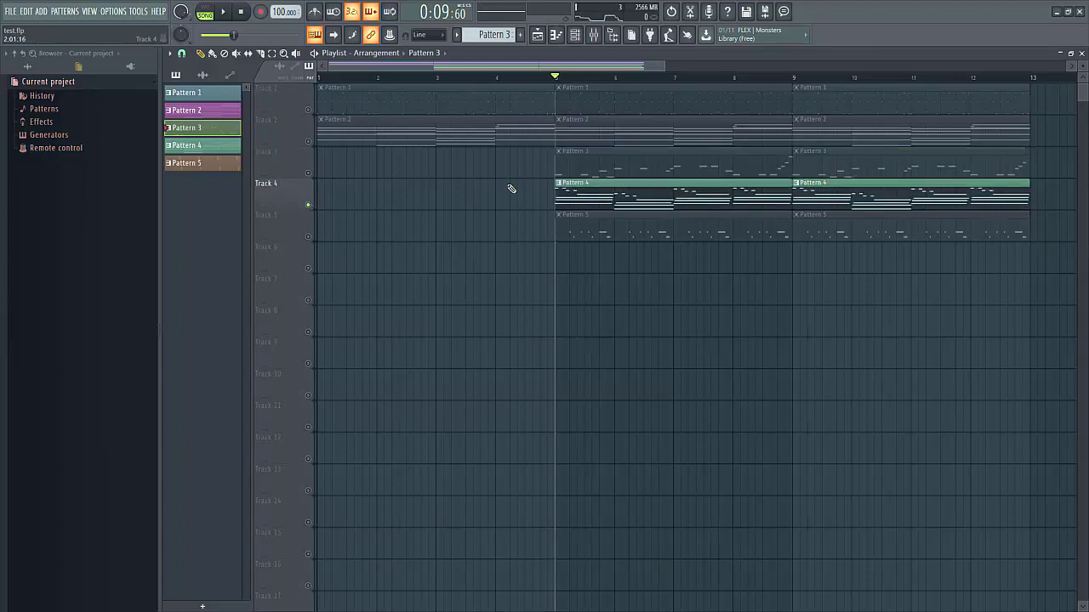
click(575, 34)
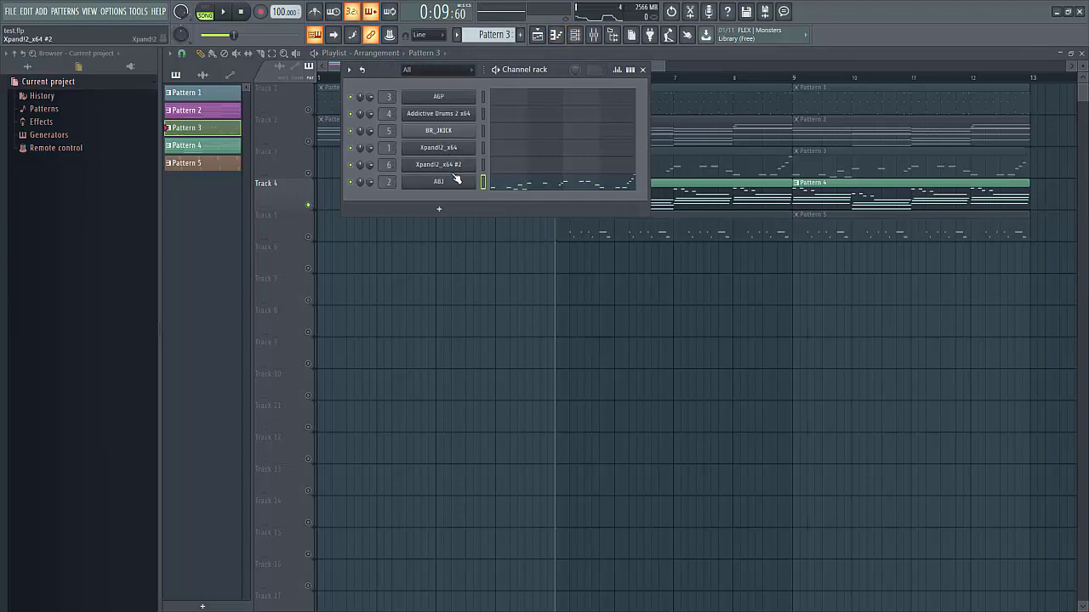
click(438, 97)
drag(650, 231, 653, 176)
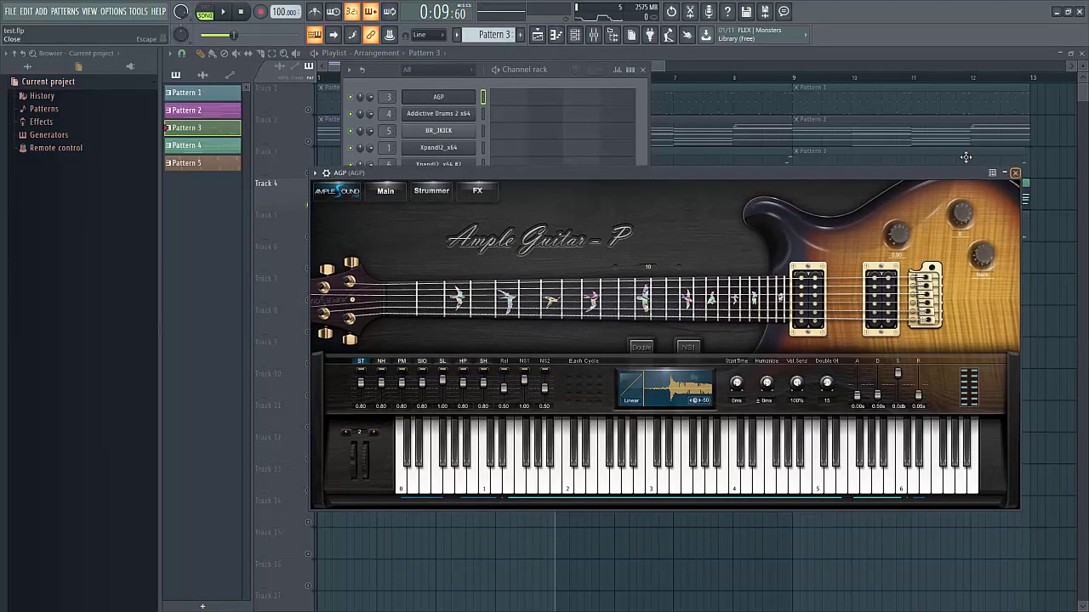
key(Escape)
key(Escape)
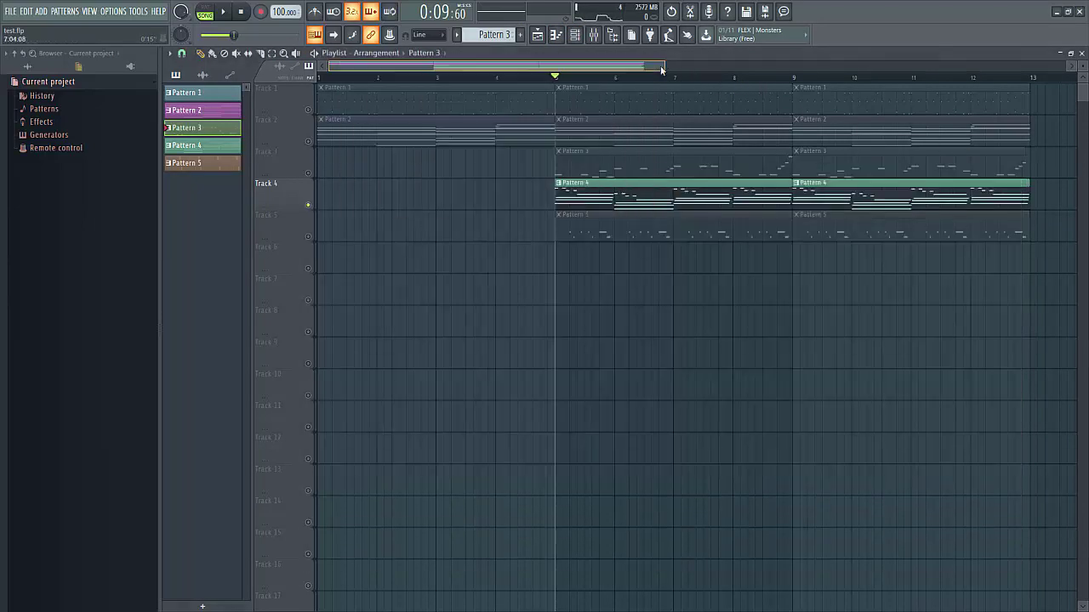
Step: Open Pattern 4's AGP notes in the piano roll and play the chords in pattern mode
double_click(590, 190)
scroll(623, 251, up, 5)
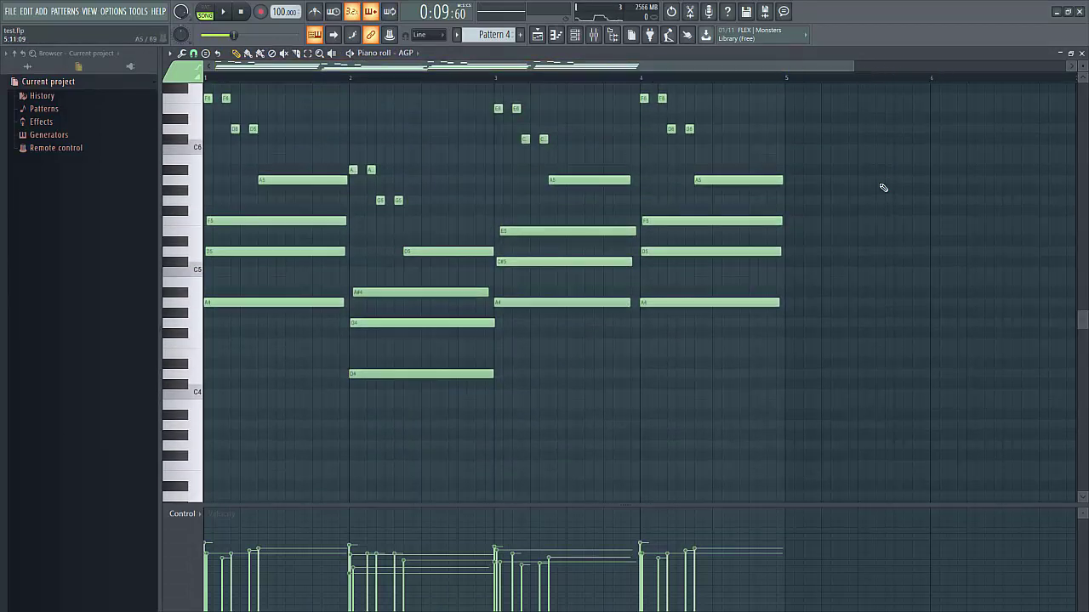
scroll(1083, 68, down, 1)
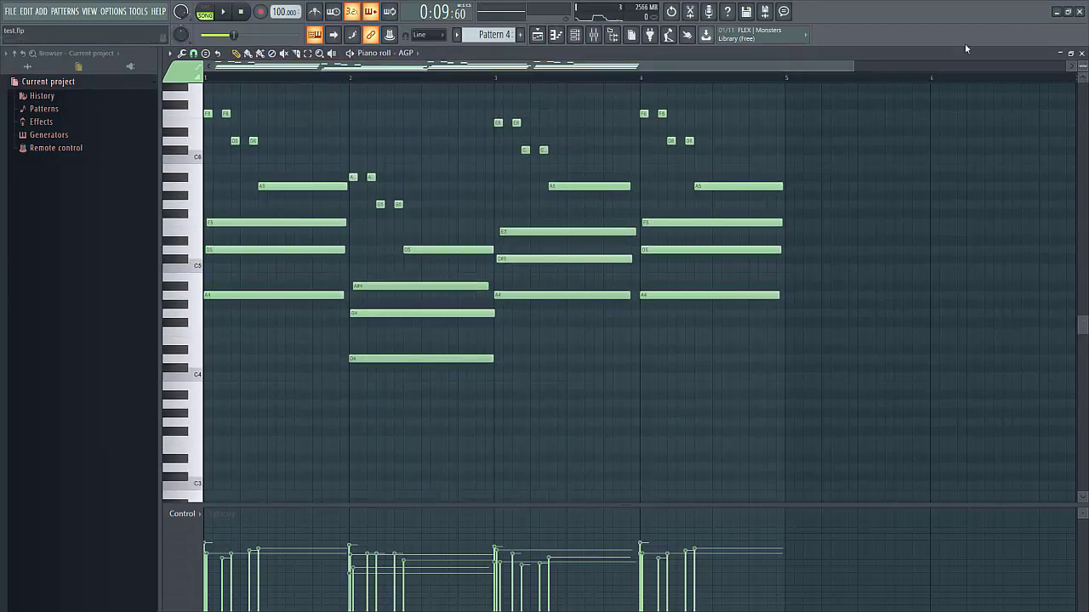
drag(854, 64, 814, 62)
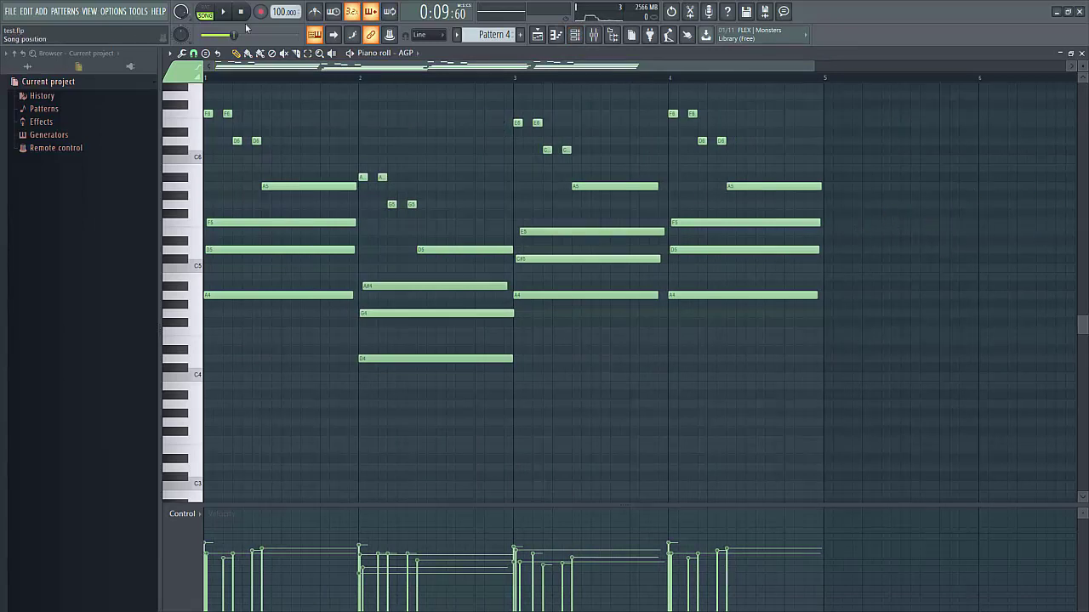
click(223, 12)
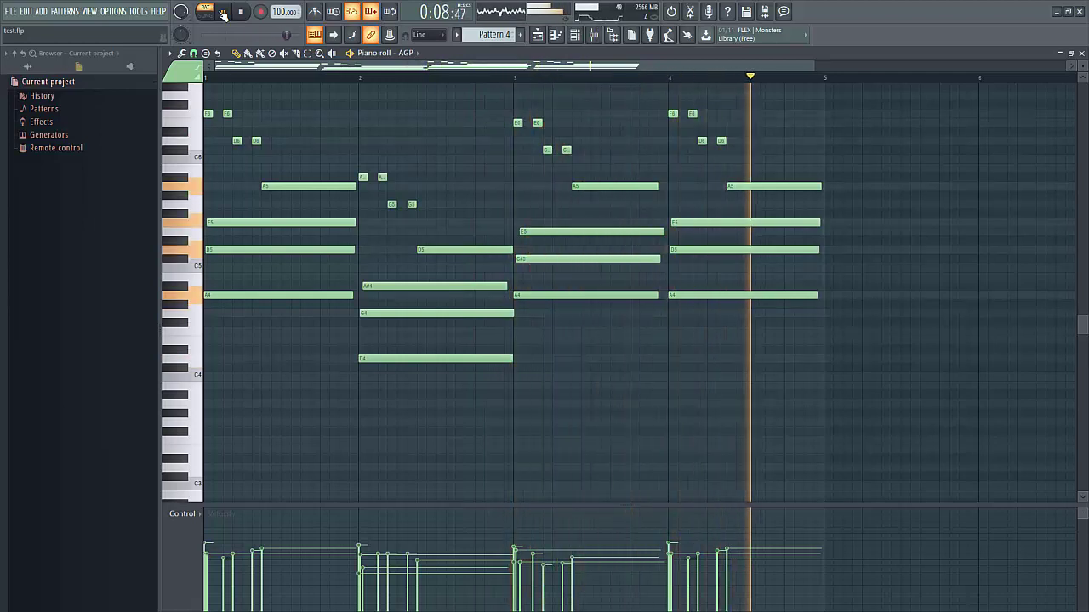
click(223, 12)
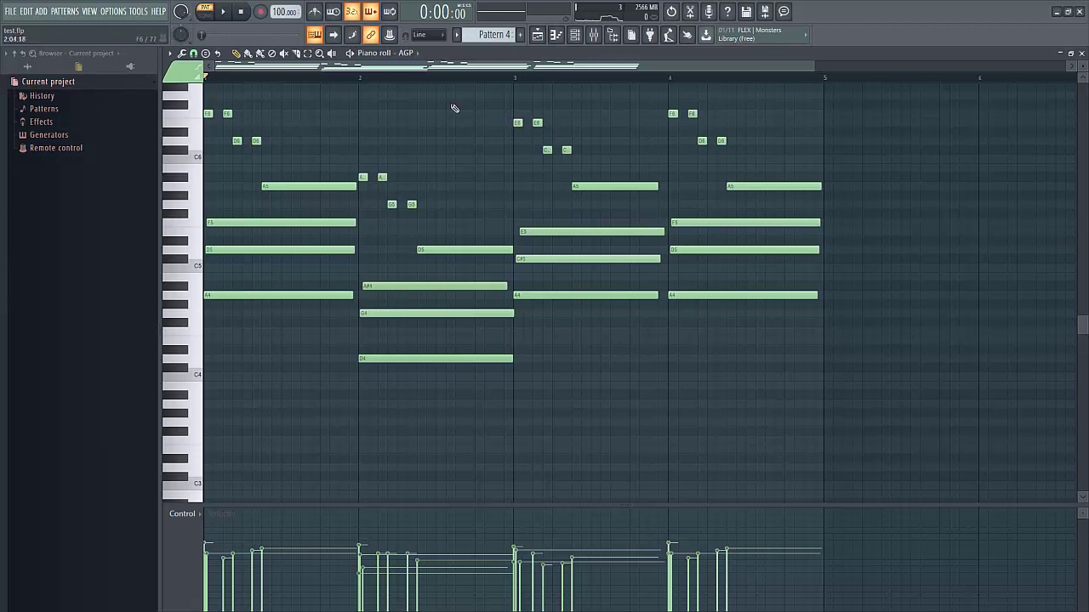
Step: Unmute Track 3 alongside Track 4 in the playlist and play Patterns 3 and 4 together from just before bar 5
click(593, 34)
click(537, 34)
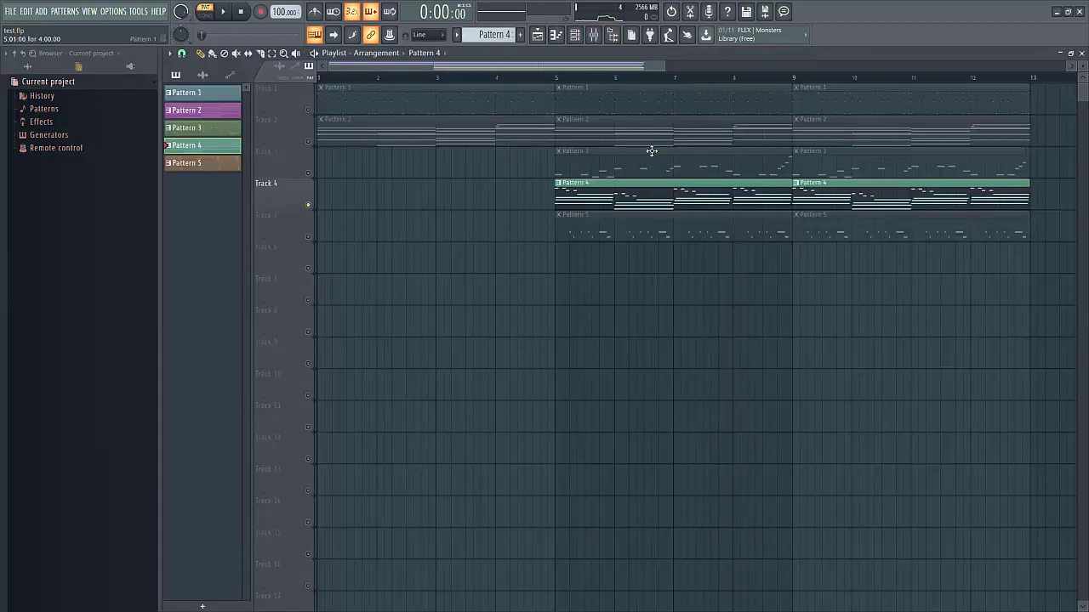
click(311, 172)
click(553, 79)
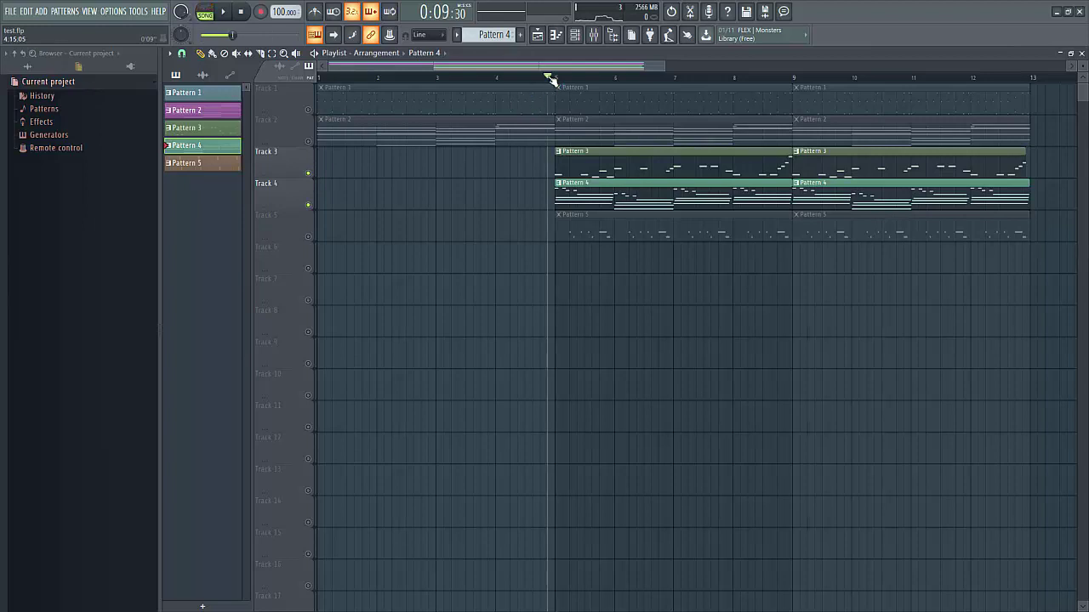
key(space)
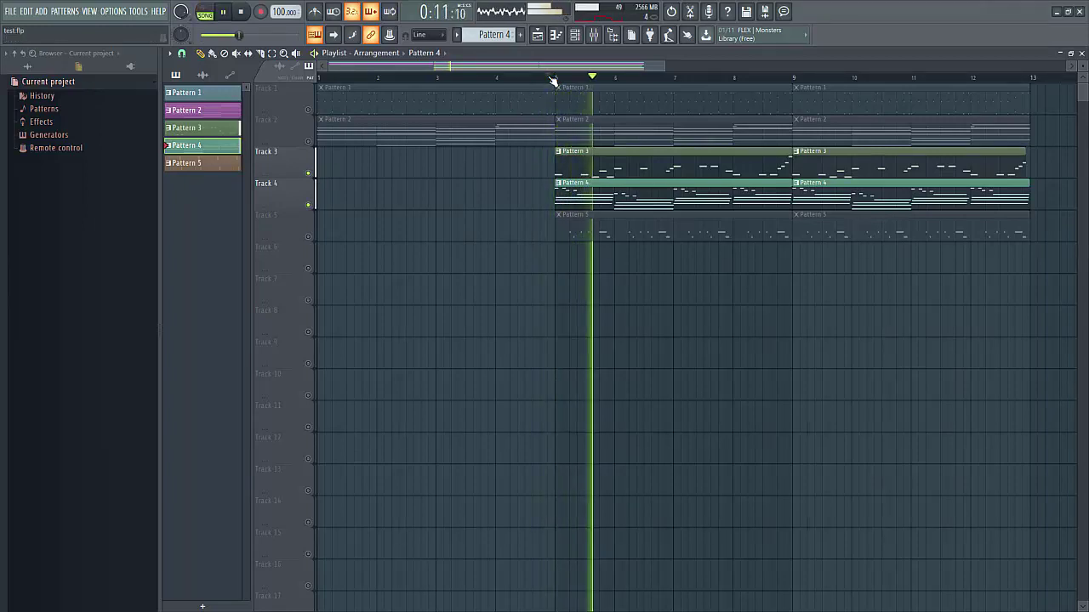
click(314, 12)
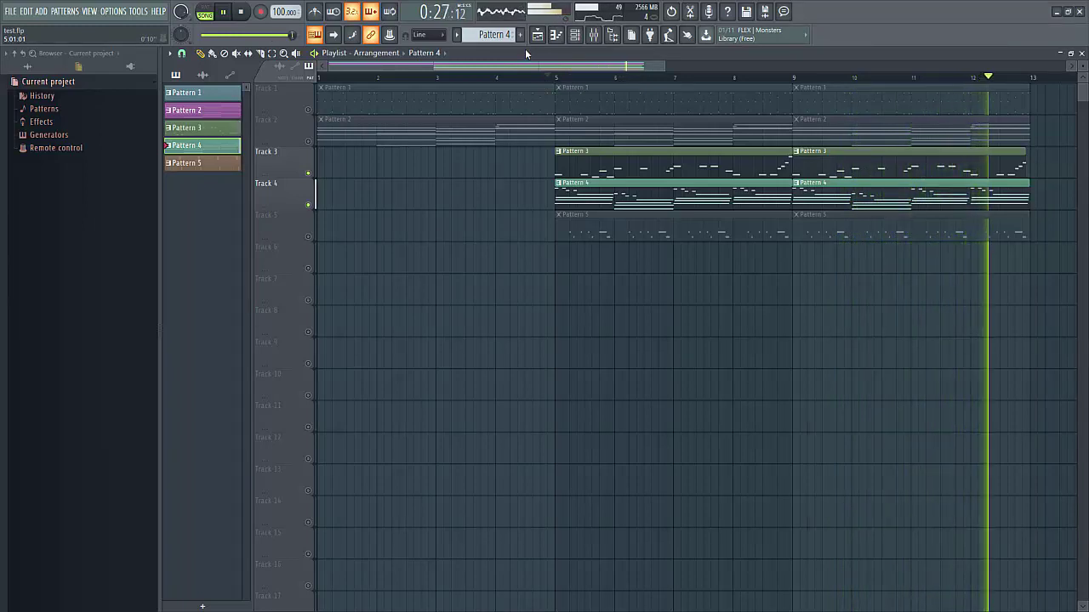
key(space)
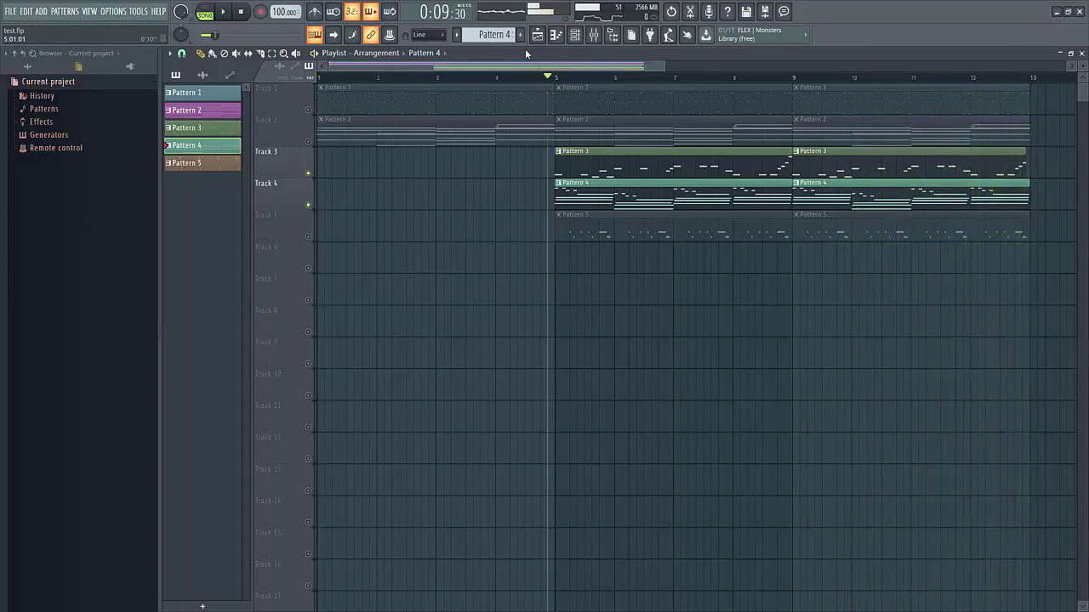
Step: Solo Track 5 and open the Xpand!2_x64 #2 instrument from the channel rack
right_click(309, 237)
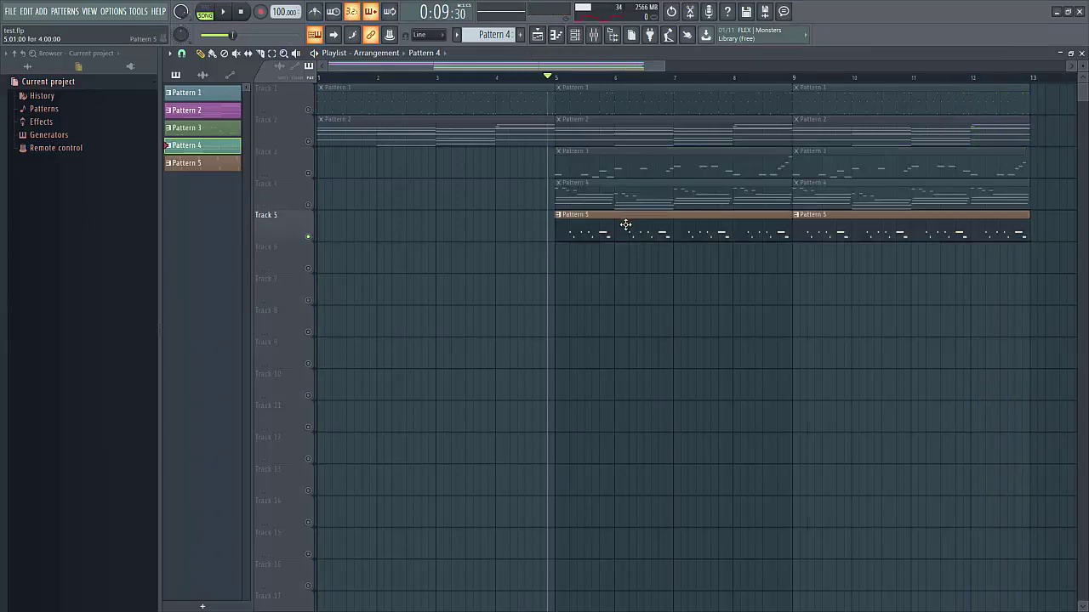
click(575, 34)
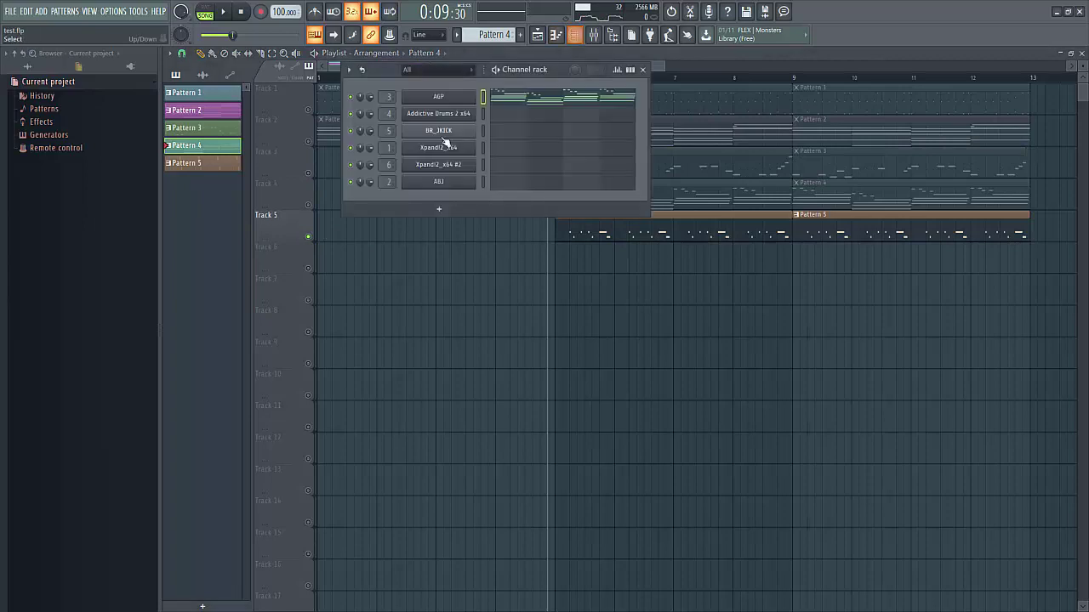
click(448, 167)
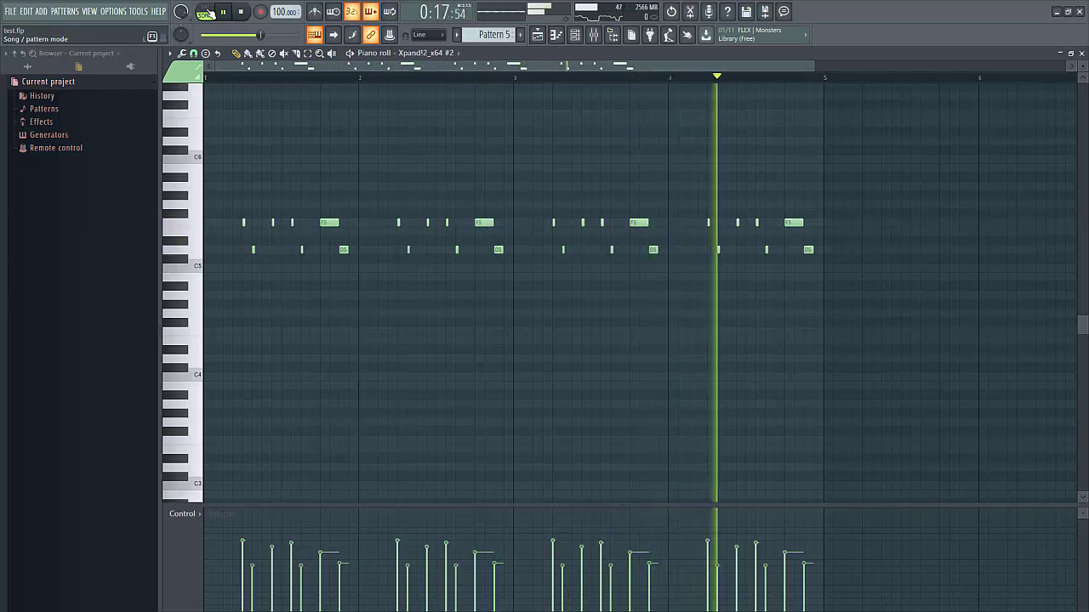
Step: Return from Pattern 5's piano roll to the playlist and play Patterns 4 and 5 together from just before bar 5
key(F5)
key(space)
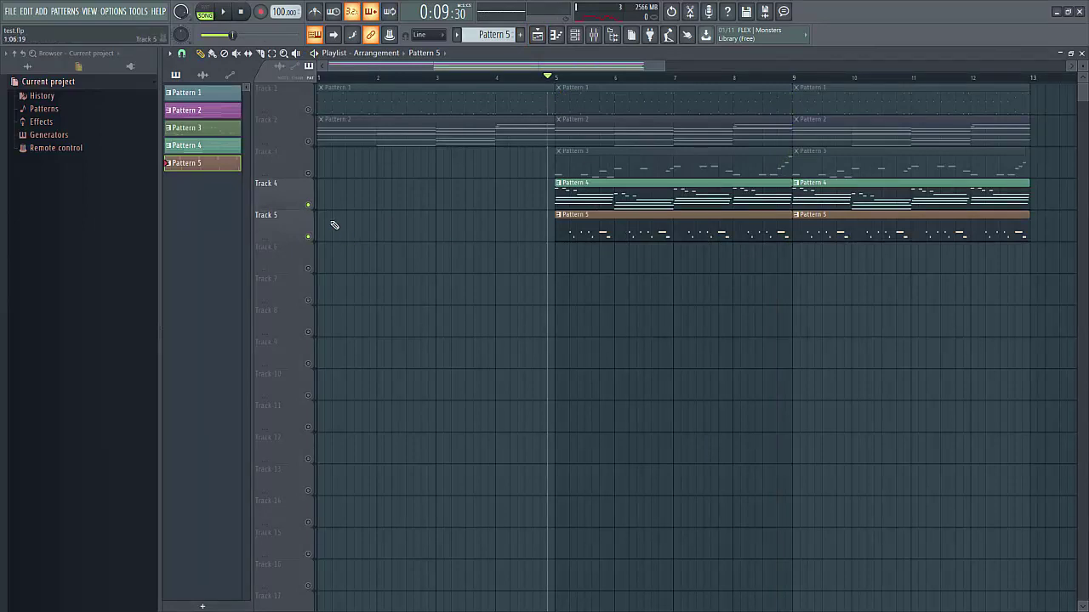
key(space)
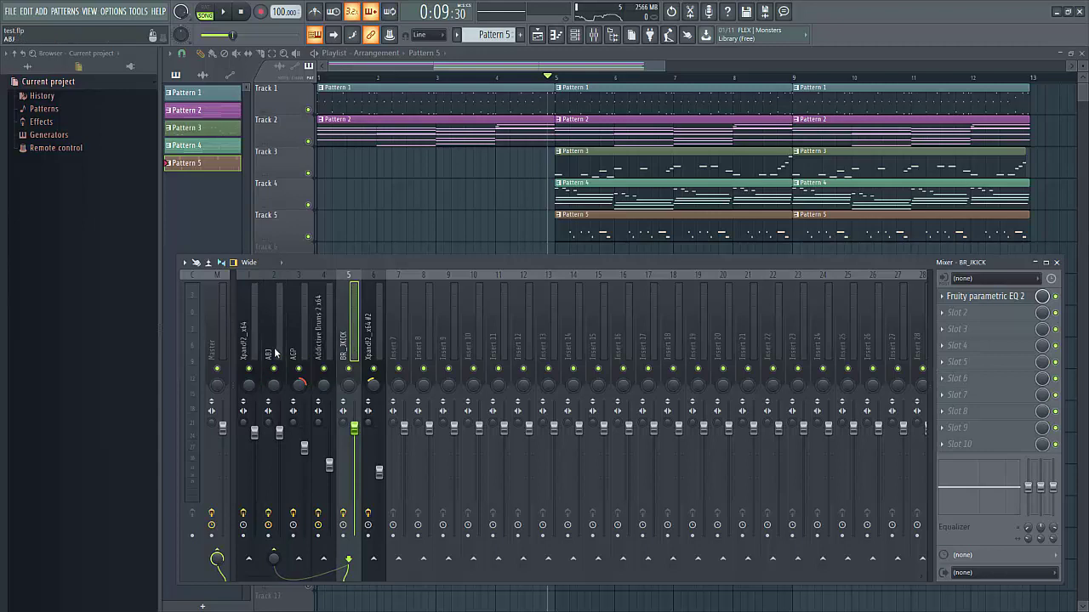
Step: Check the ABJ mixer track's effects, and examine the Master's FabFilter Pro-Q 2 and FabFilter Saturn settings
click(274, 354)
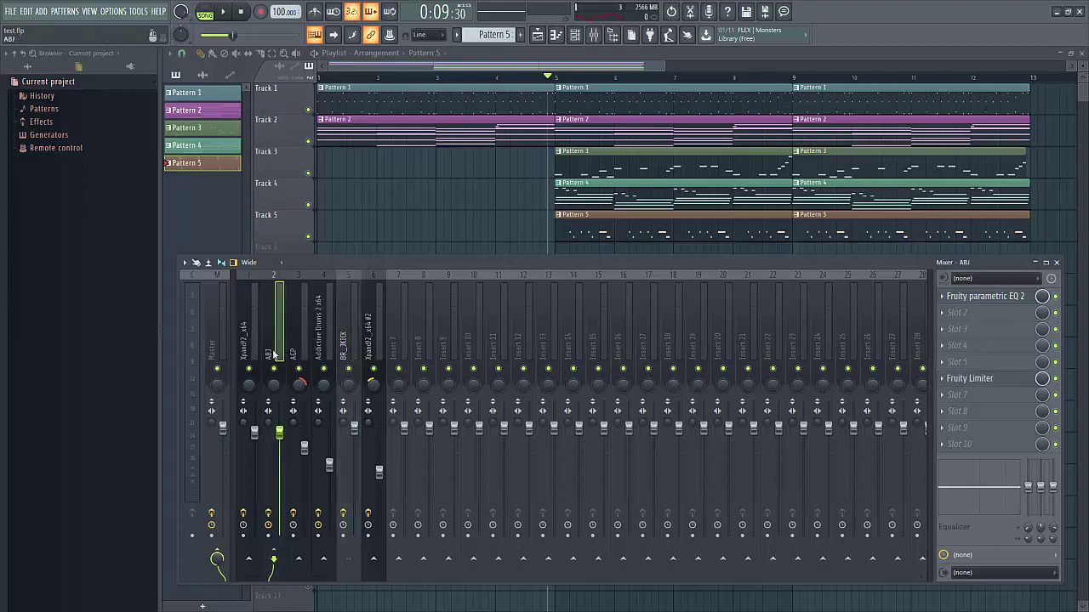
click(219, 340)
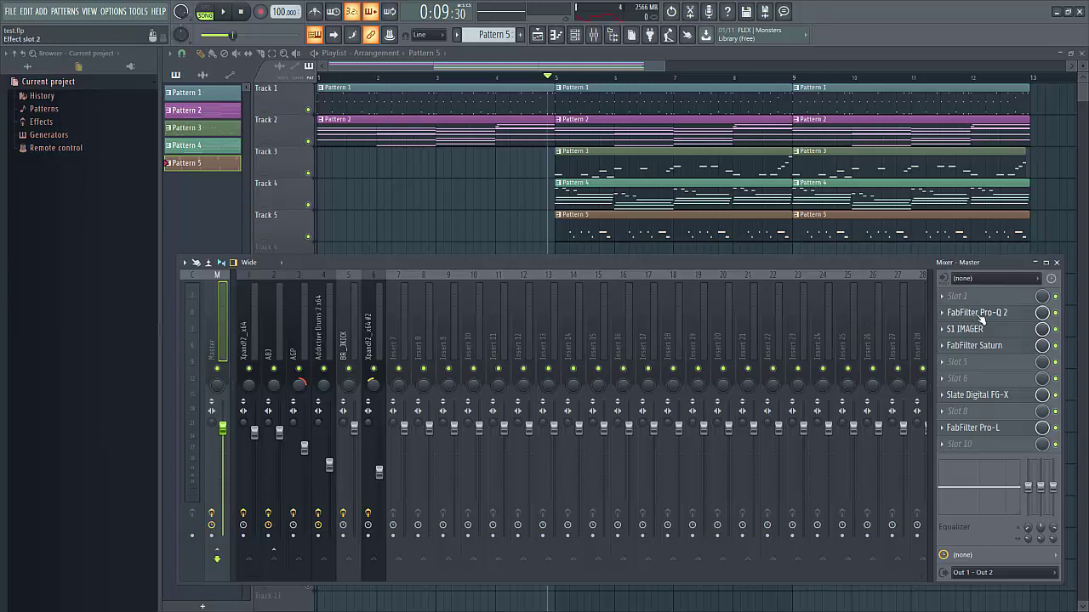
click(974, 336)
click(975, 337)
click(977, 314)
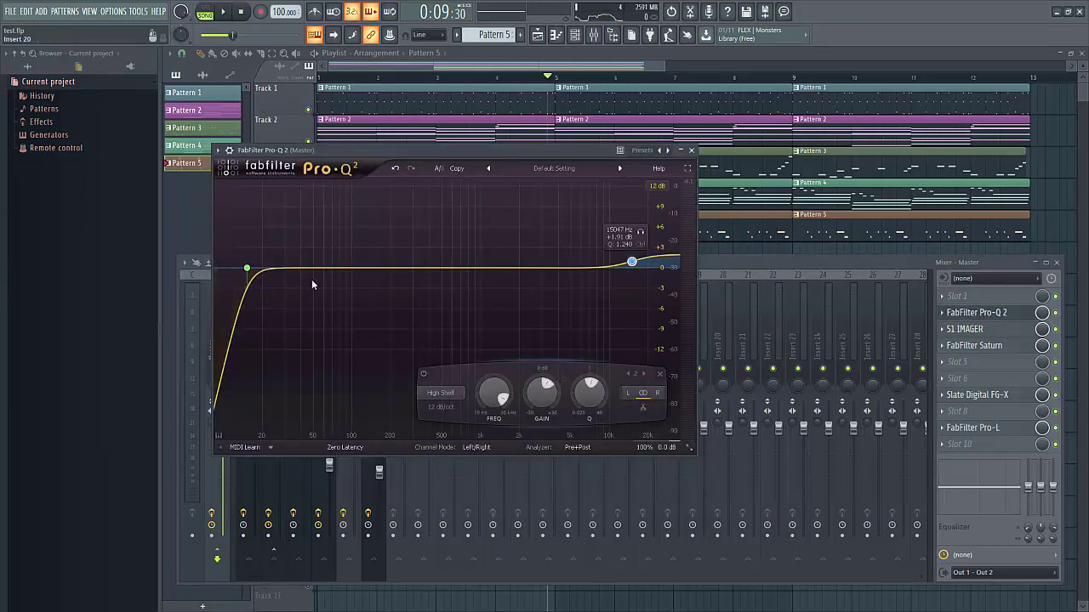
click(693, 151)
click(974, 345)
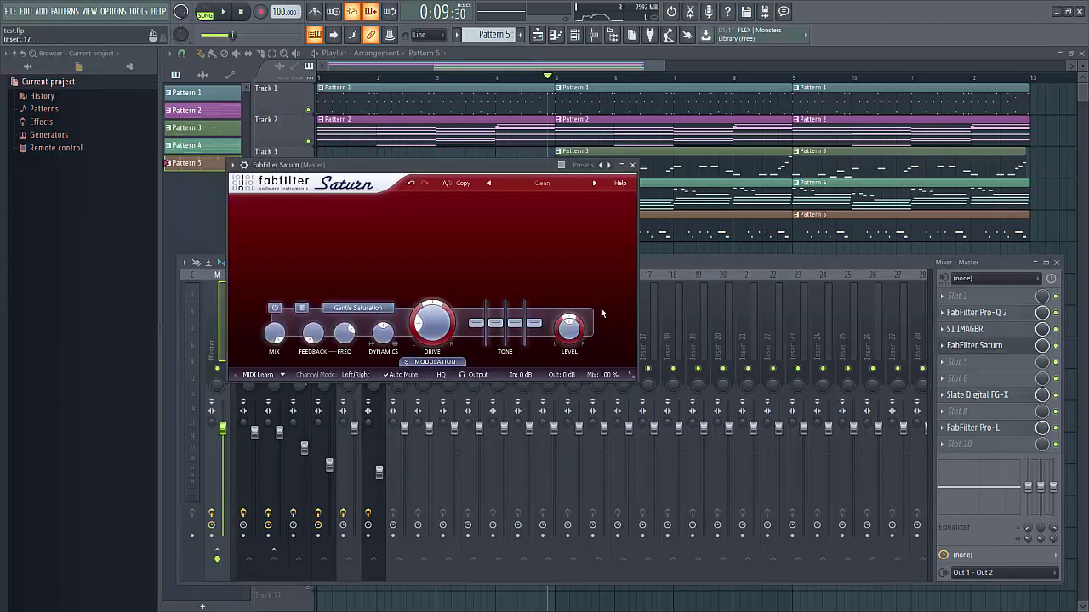
click(632, 165)
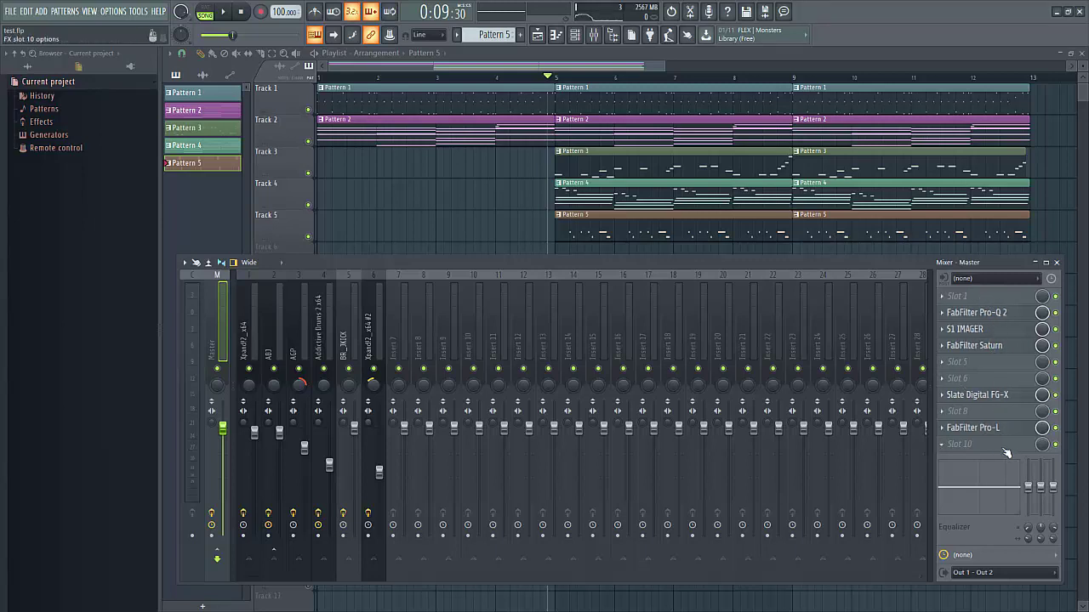
Step: In the Master's Slate Digital FG-X, turn on constant gain monitoring and set the FG Level detail to 2.1, checking them during song playback
click(979, 394)
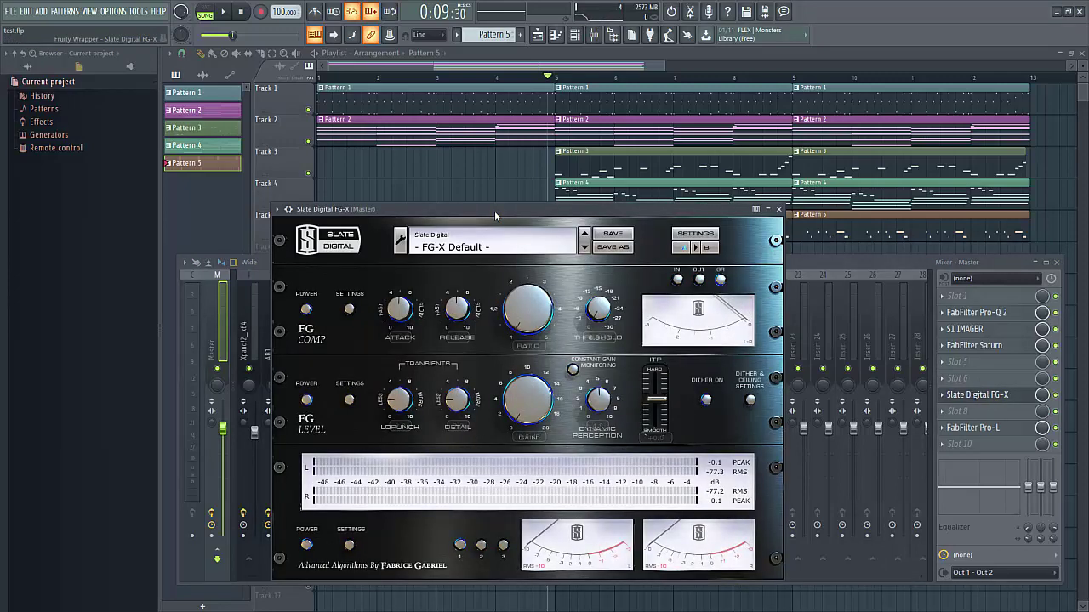
drag(494, 211, 560, 195)
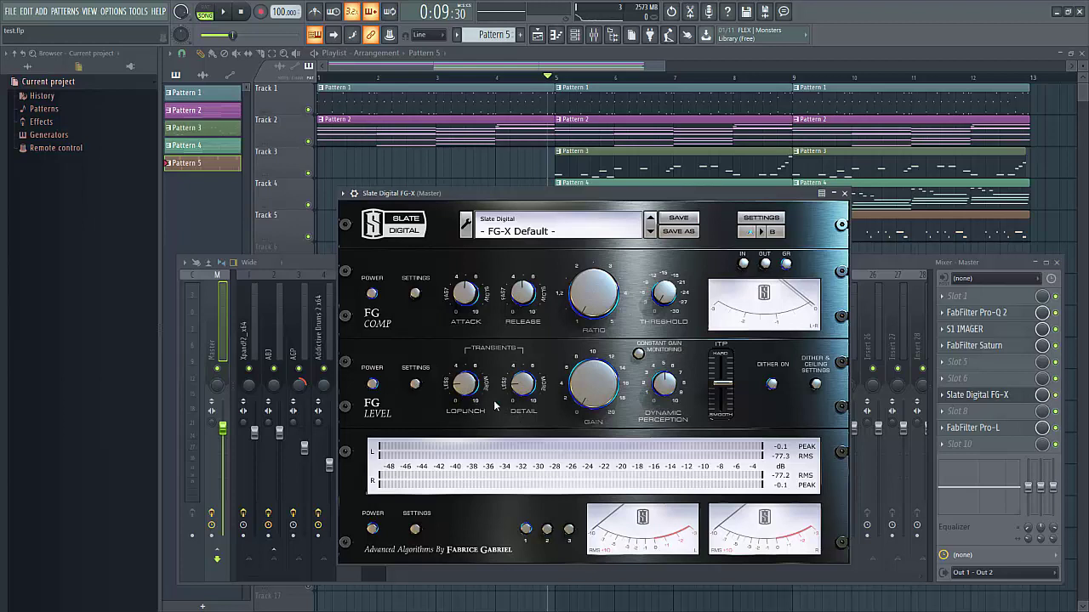
click(639, 354)
drag(523, 391, 523, 387)
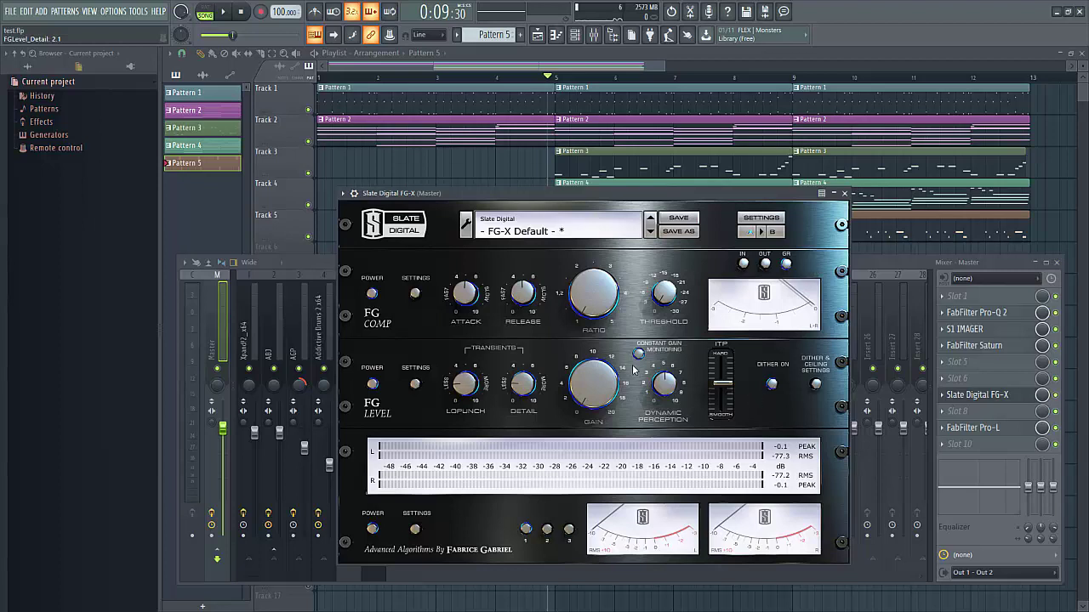
click(225, 12)
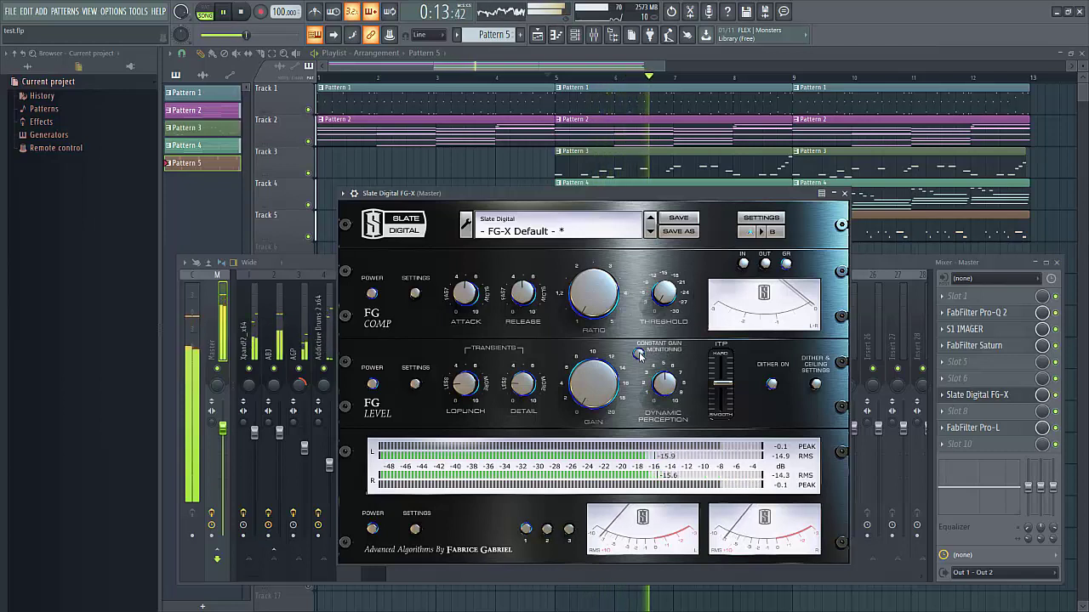
key(space)
click(977, 395)
Step: Open the Master's FabFilter Pro-L, and bring up the mixer once more before returning to the full playlist
click(973, 428)
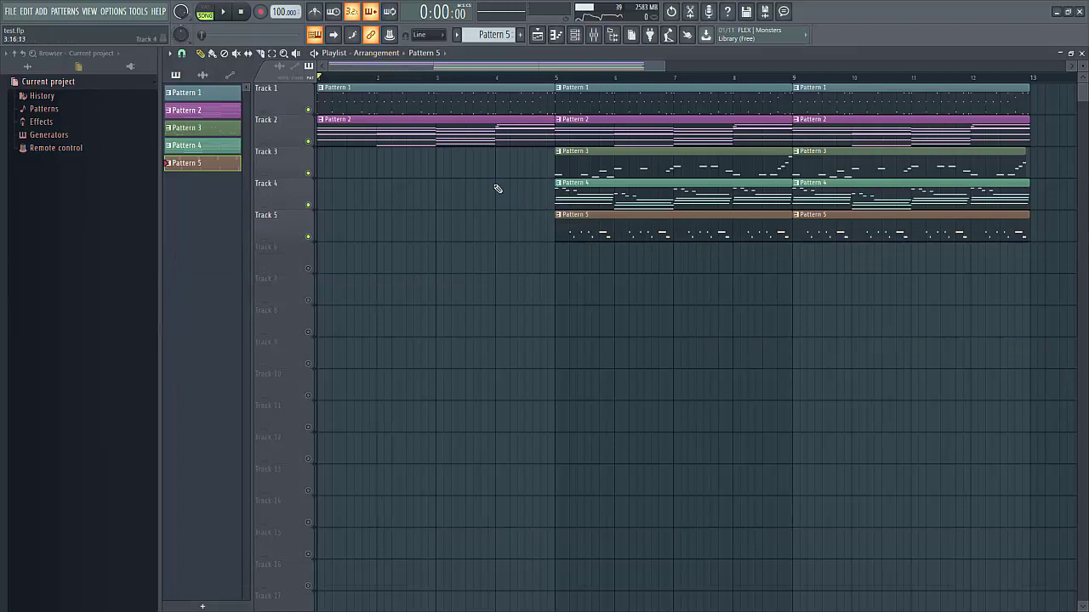
click(594, 35)
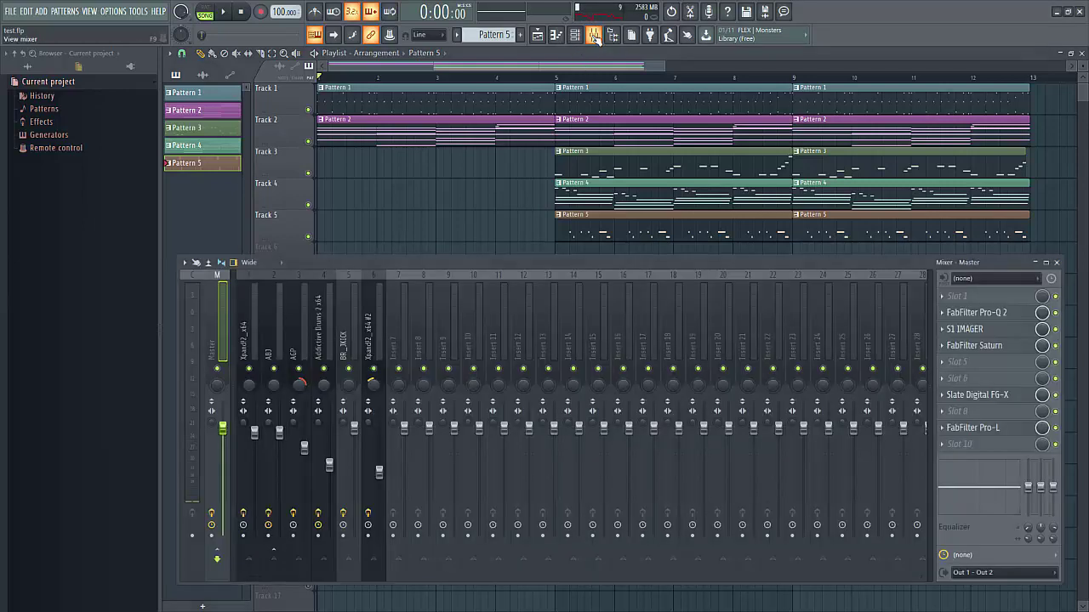
click(595, 36)
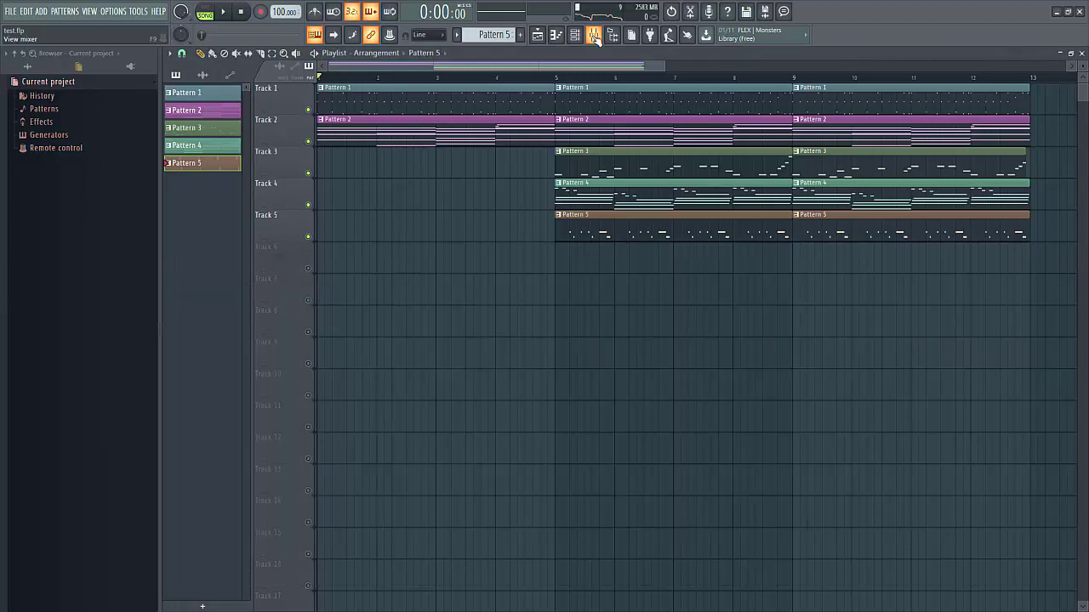